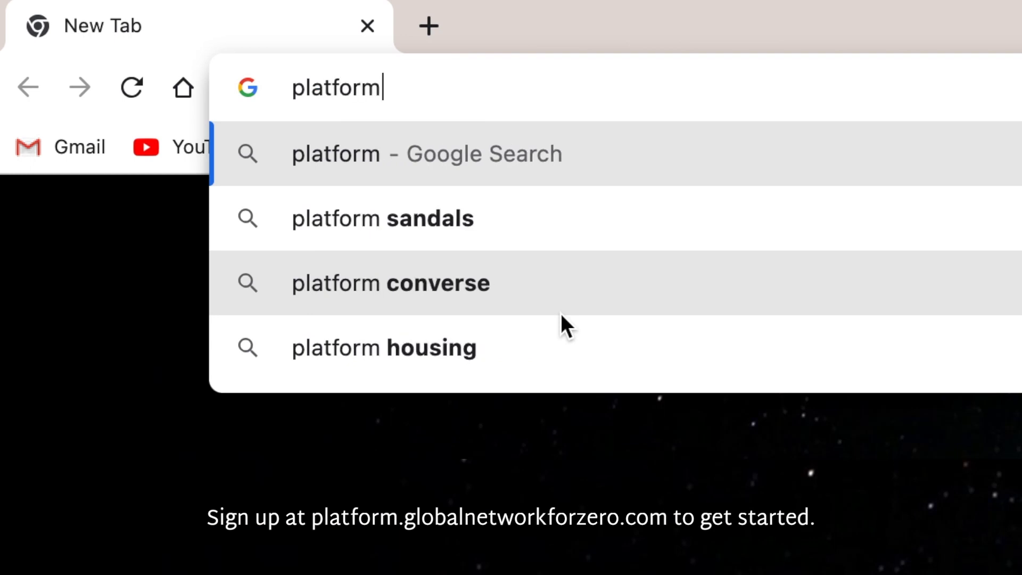
Step: Load platform.globalnetworkforzero.com and bring up the account sign-up form
type(".com")
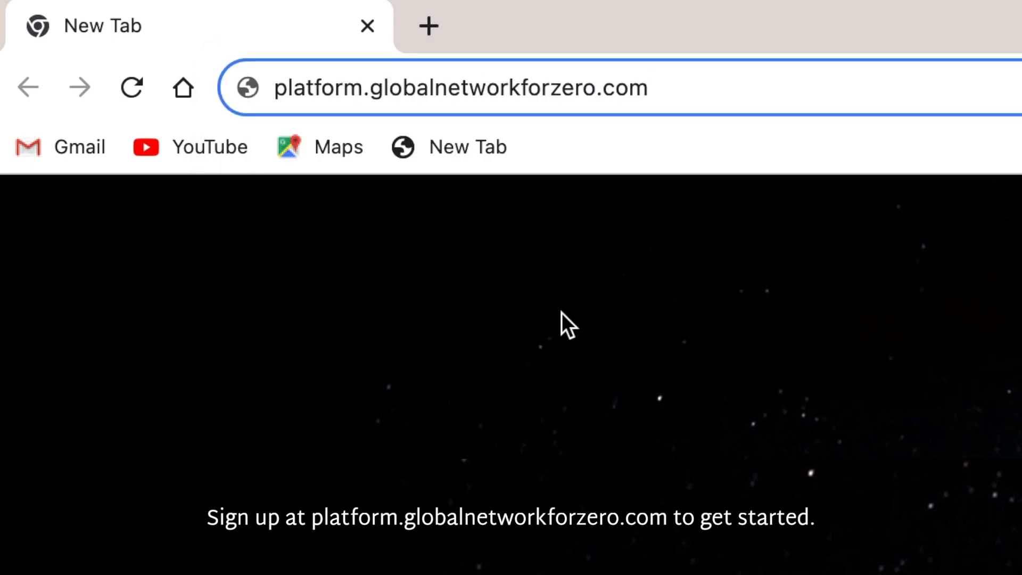
key("Return")
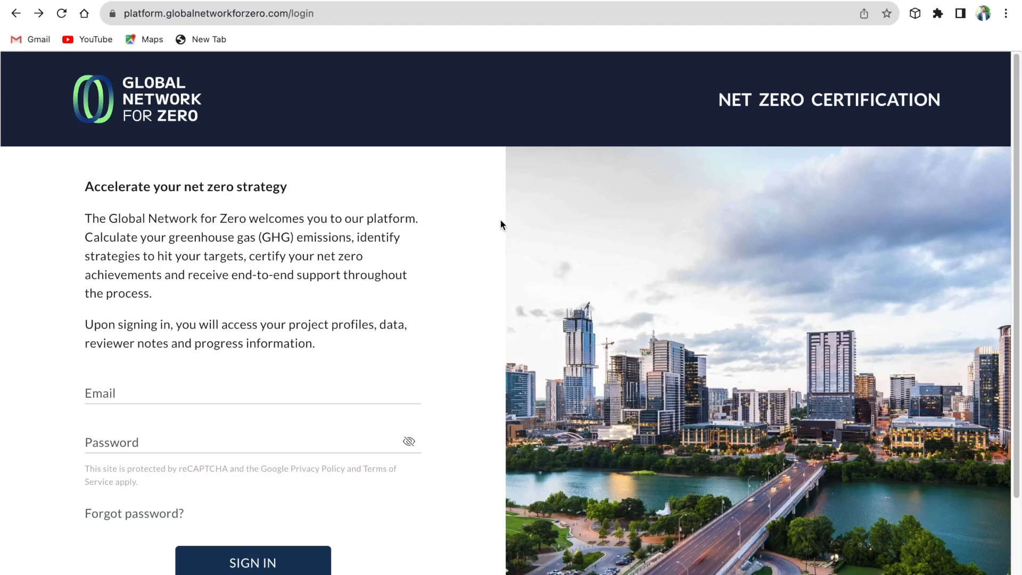
scroll(500, 219, "down", 3)
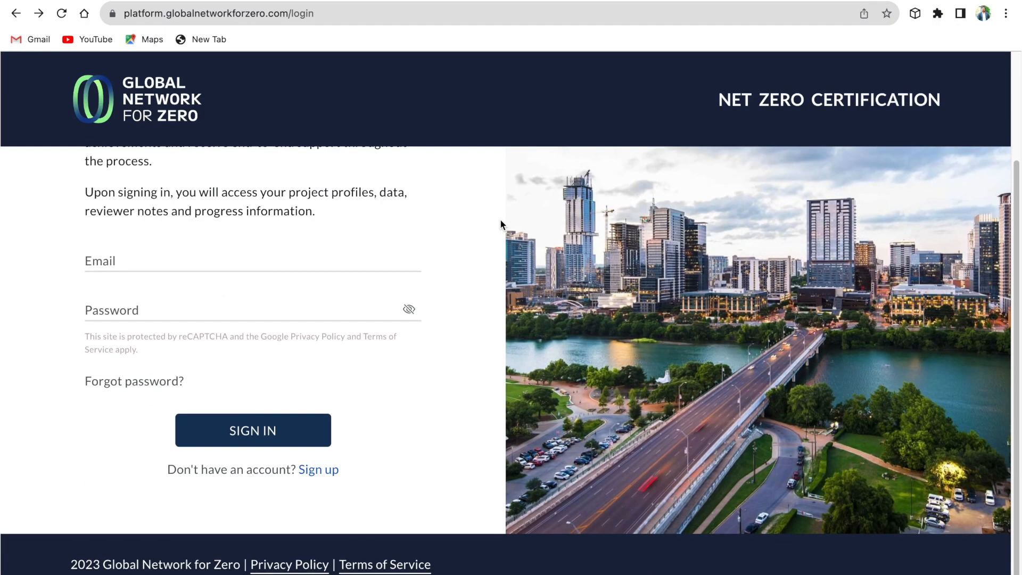
left_click(319, 467)
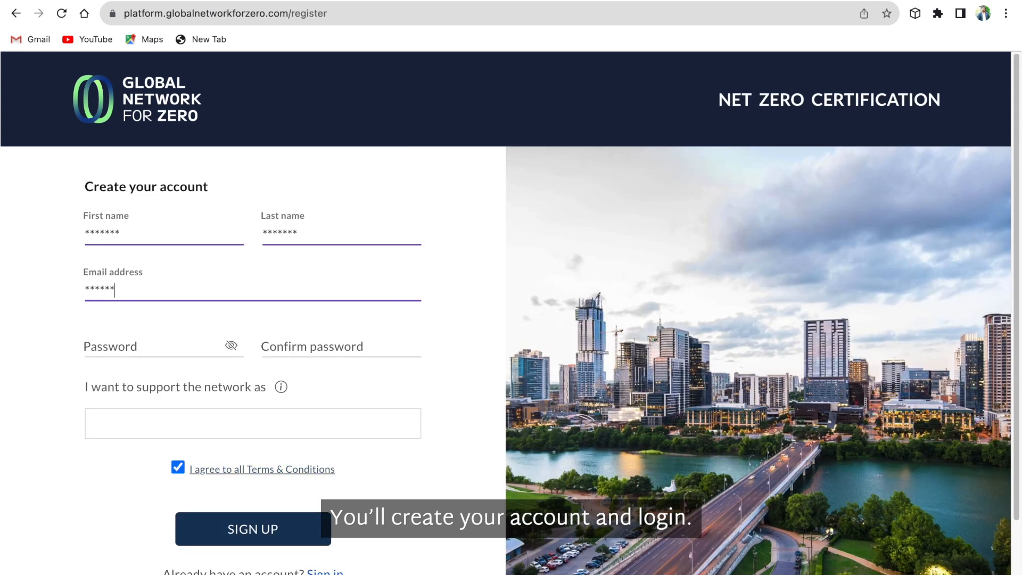
Step: Fill in the sign-up details, then set and confirm the account password
type("***")
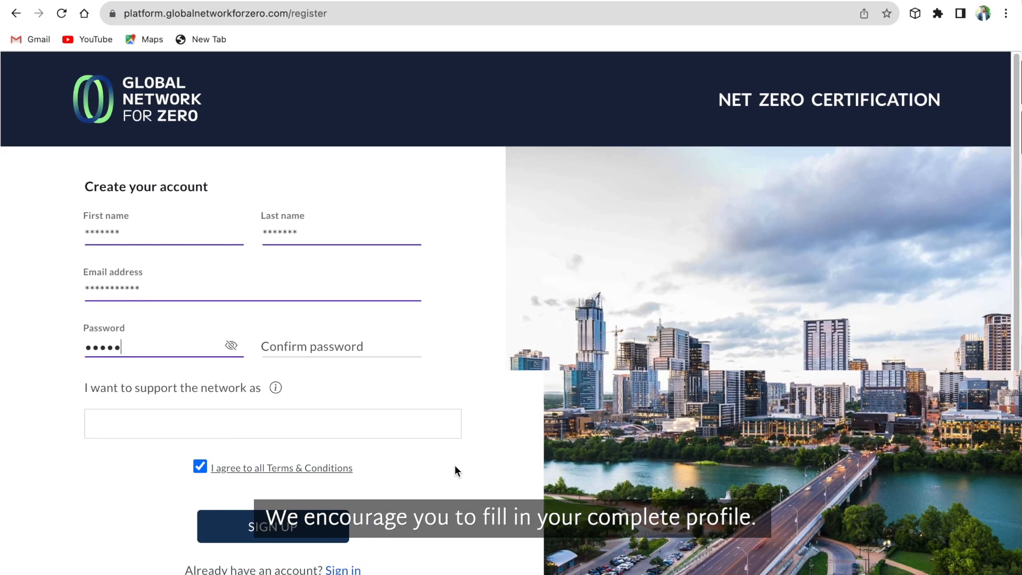
type("***")
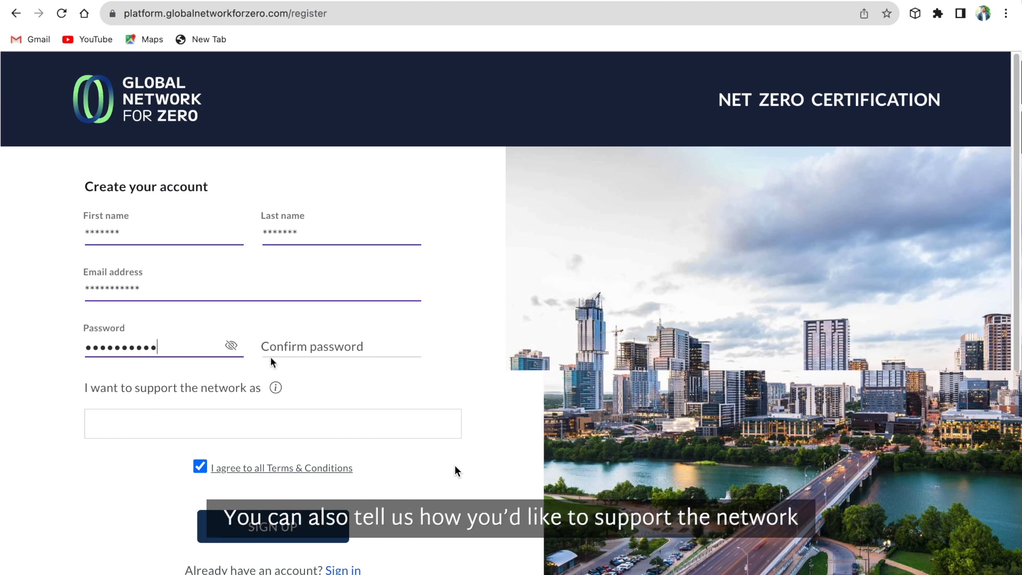
key("Tab")
type("**********")
Step: Choose 'a consultant' as the way to support the network and enter the sign-in password
left_click(189, 436)
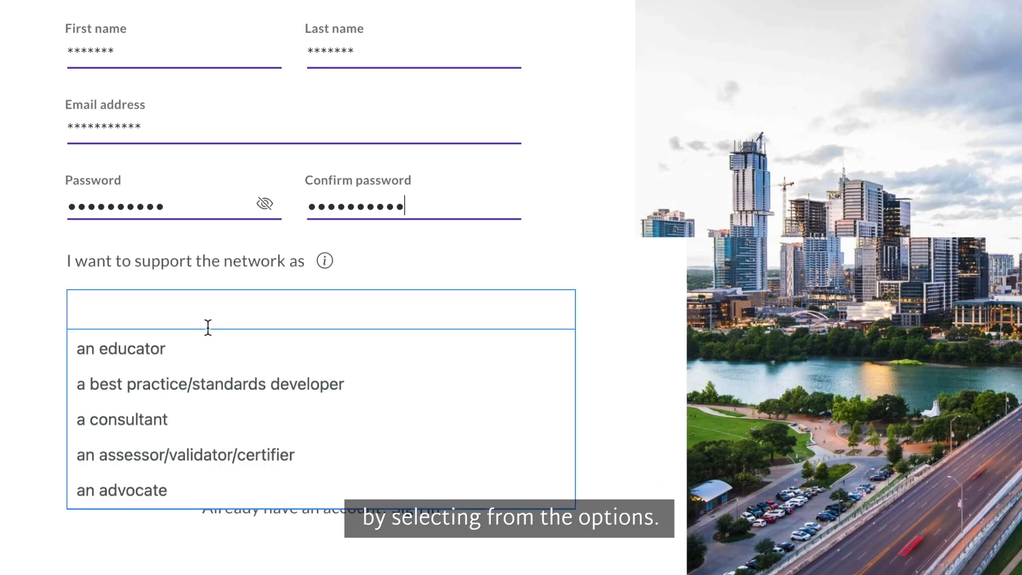
left_click(194, 418)
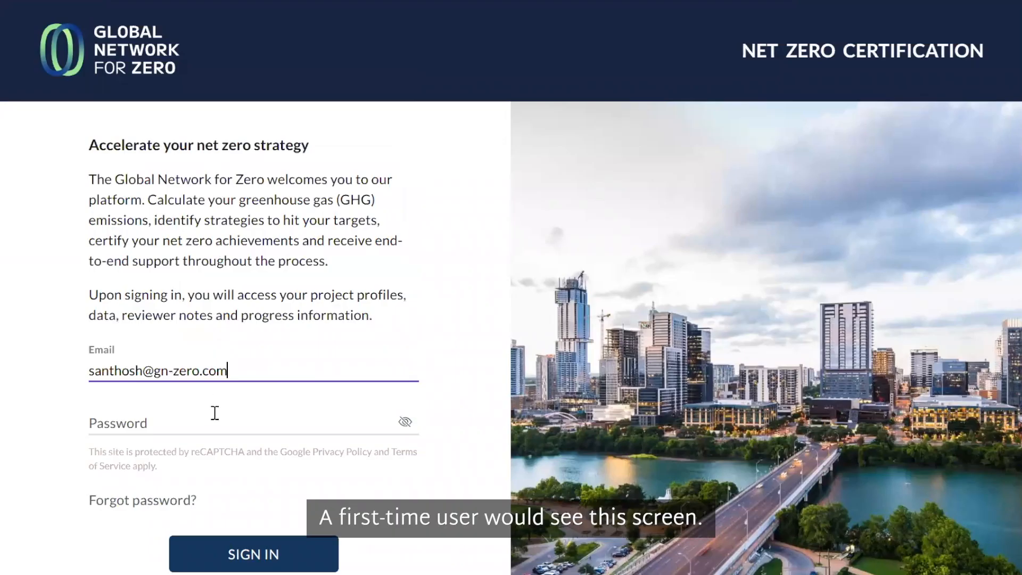
left_click(213, 415)
type("*****")
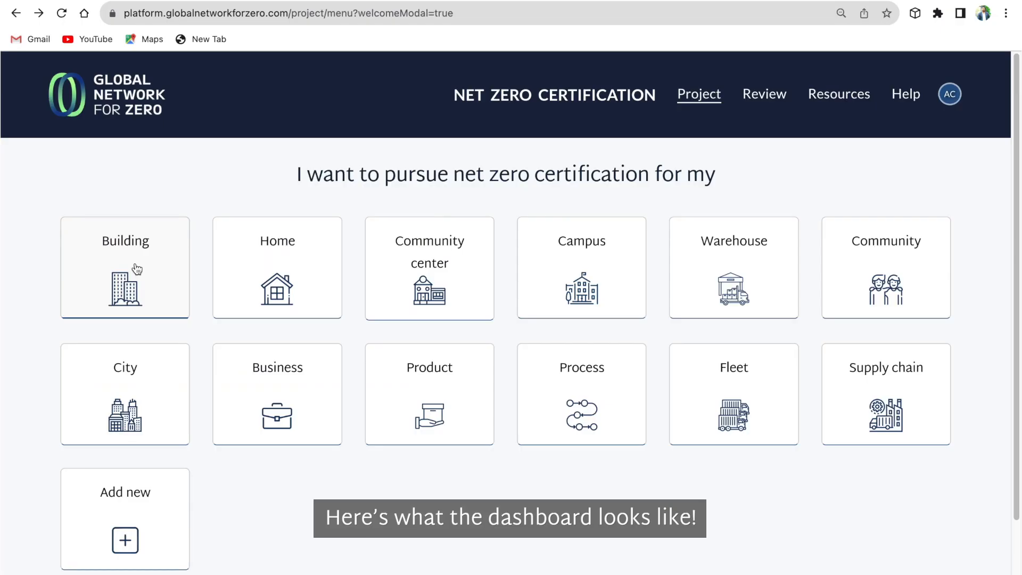
Step: Open a building project from the List of projects and scroll through its certification overview
left_click(699, 96)
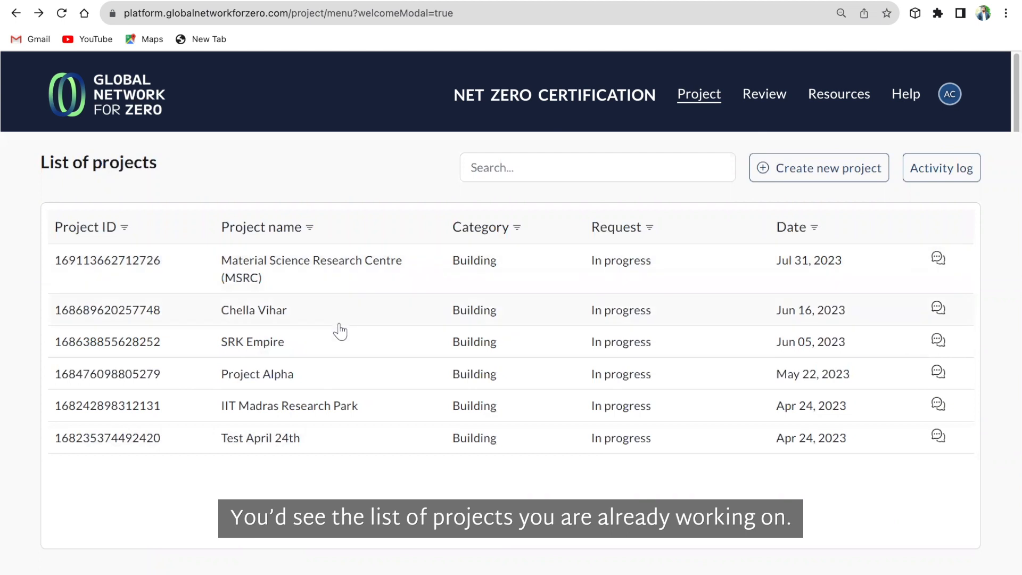
left_click(333, 446)
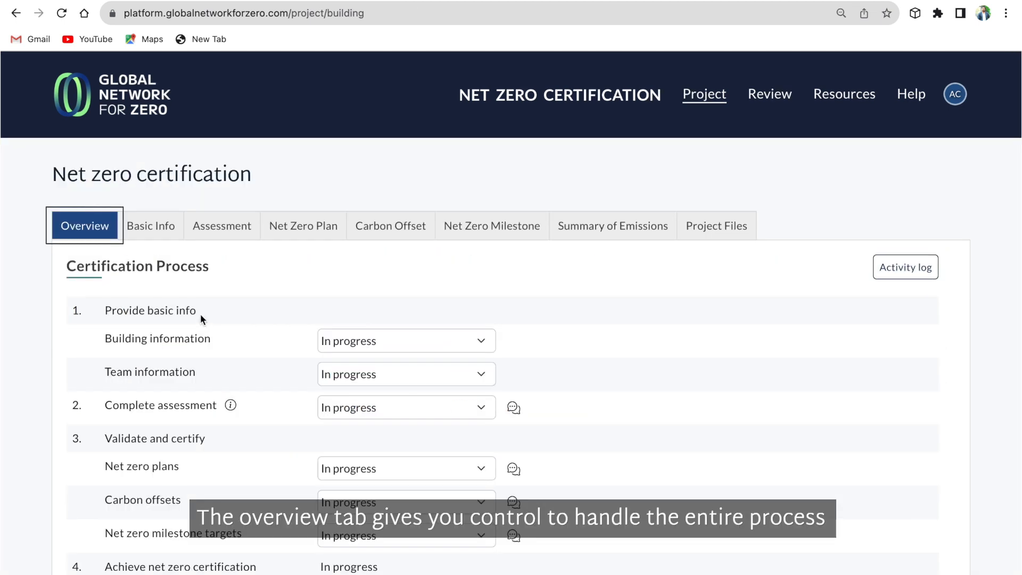
scroll(200, 315, "down", 2)
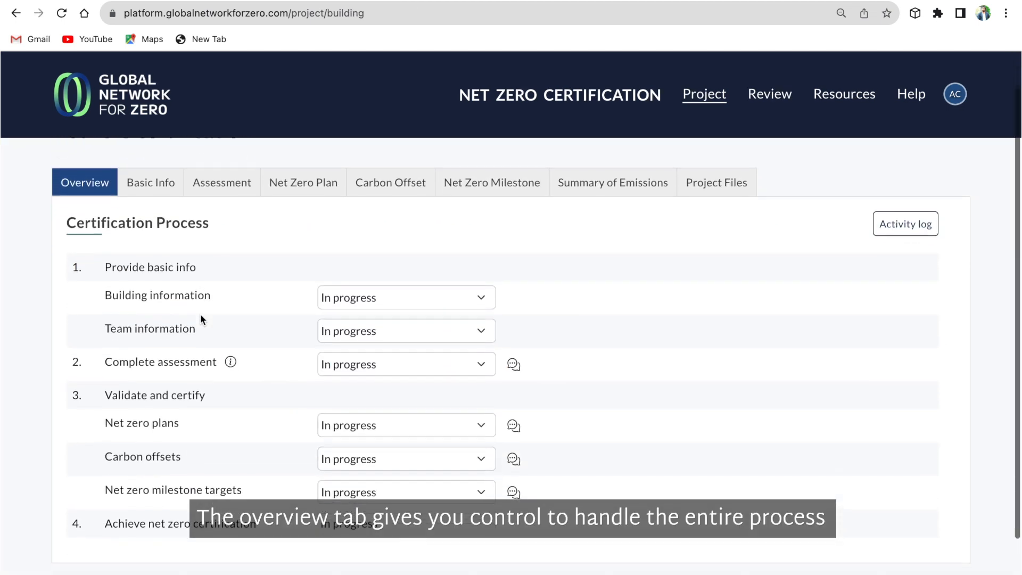
scroll(200, 314, "down", 1)
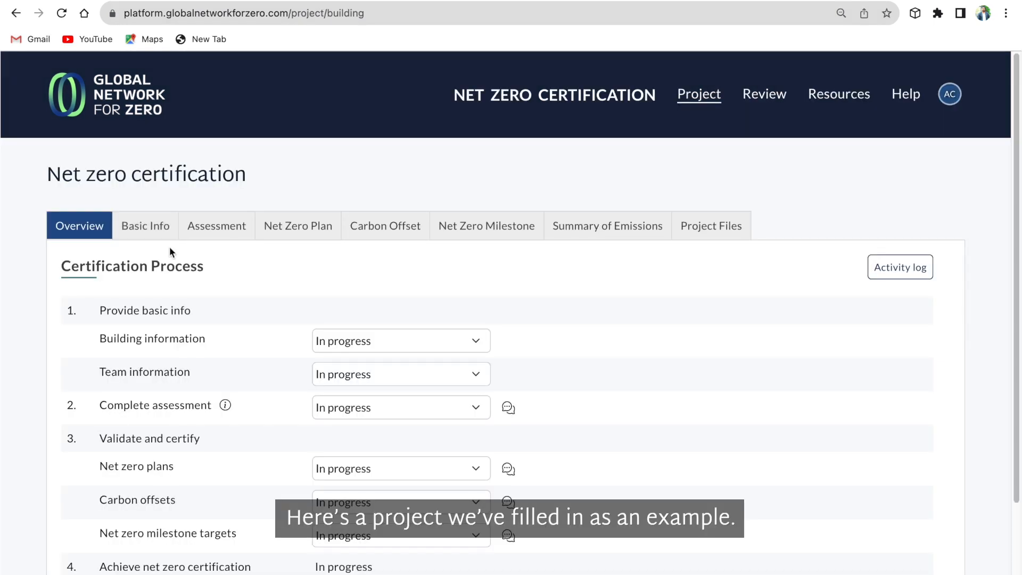
Step: Fill in Basic Info with title, 3200 gross and 3,200 target areas, and A1 - Symphony and concert halls occupancy
left_click(148, 226)
type("168734076167785")
left_click(316, 393)
type("3200")
left_click(315, 420)
type("3,200")
left_click(340, 350)
left_click(342, 399)
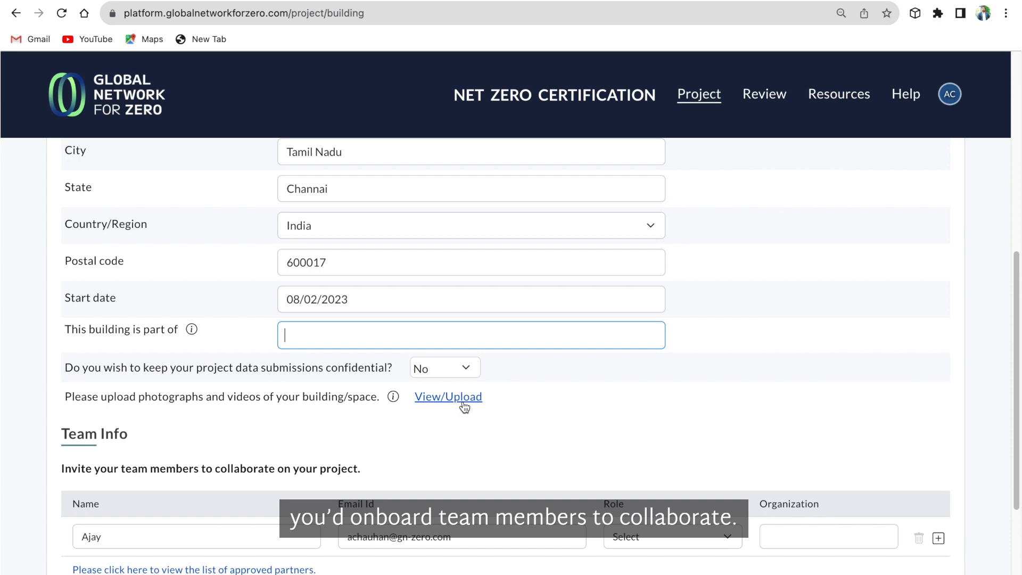
Step: Make the team member a Consulting Partner and open the partner organization list
scroll(595, 277, "down", 4)
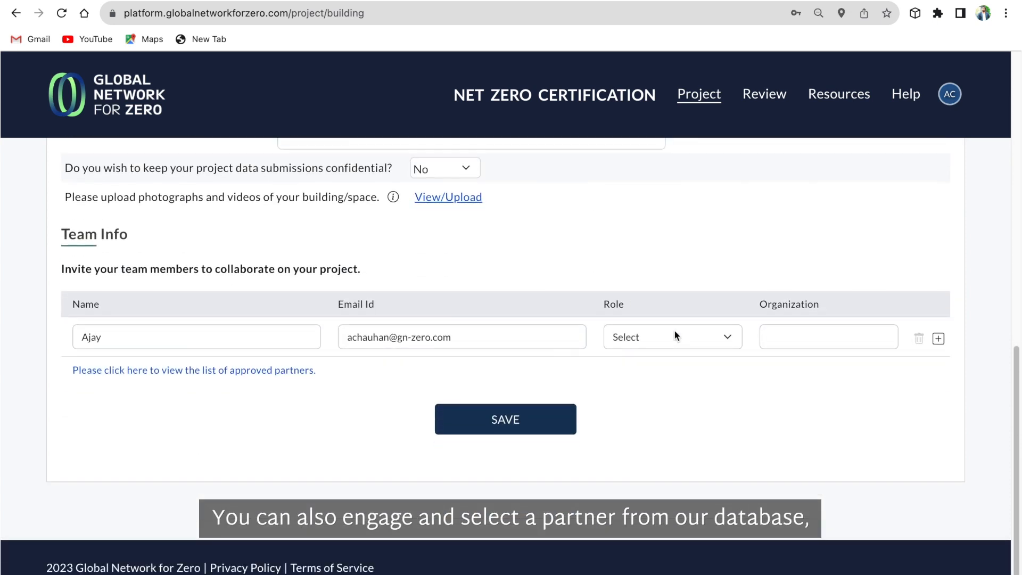
left_click(729, 337)
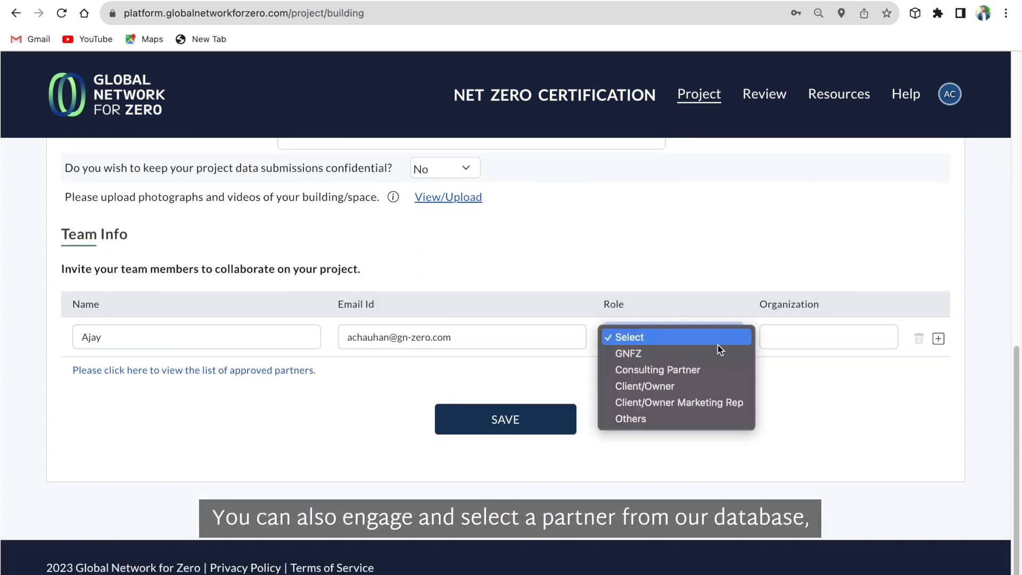
left_click(702, 367)
left_click(800, 336)
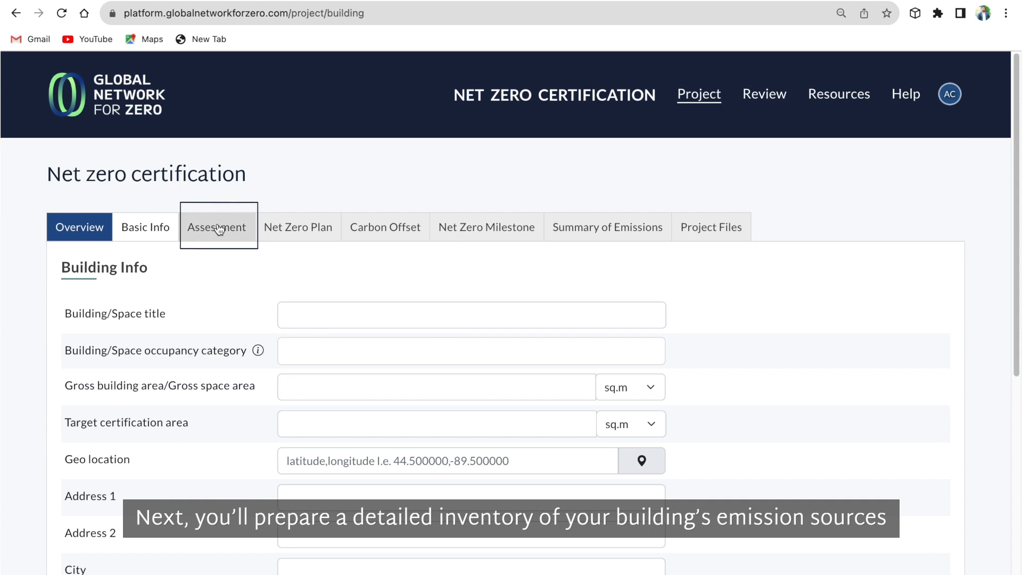
left_click(219, 229)
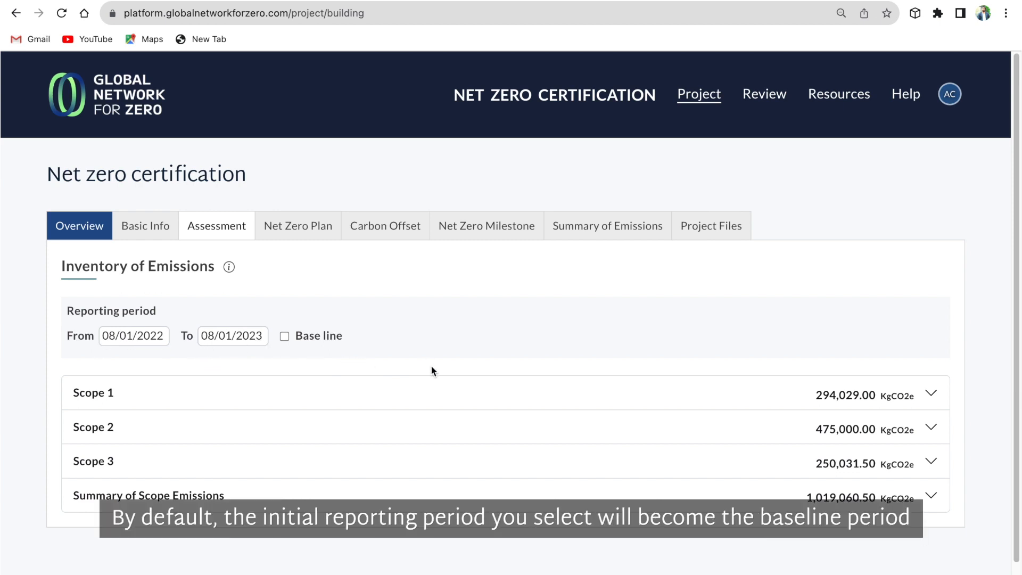
Step: Mark the reporting period as baseline and enter 100 LPG consumption under Scope 1
left_click(284, 336)
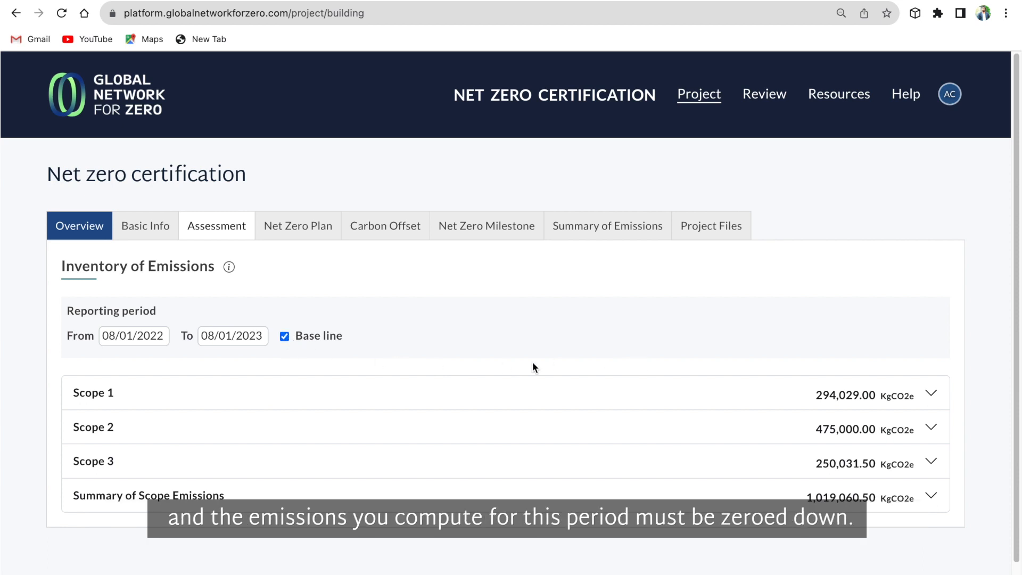
mouse_move(229, 267)
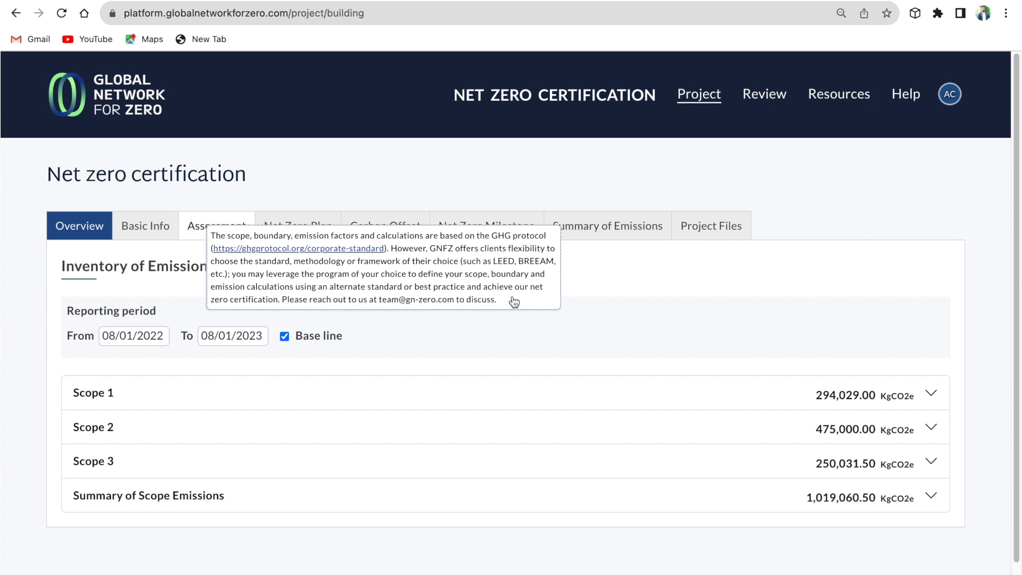
left_click(932, 394)
scroll(629, 467, "down", 2)
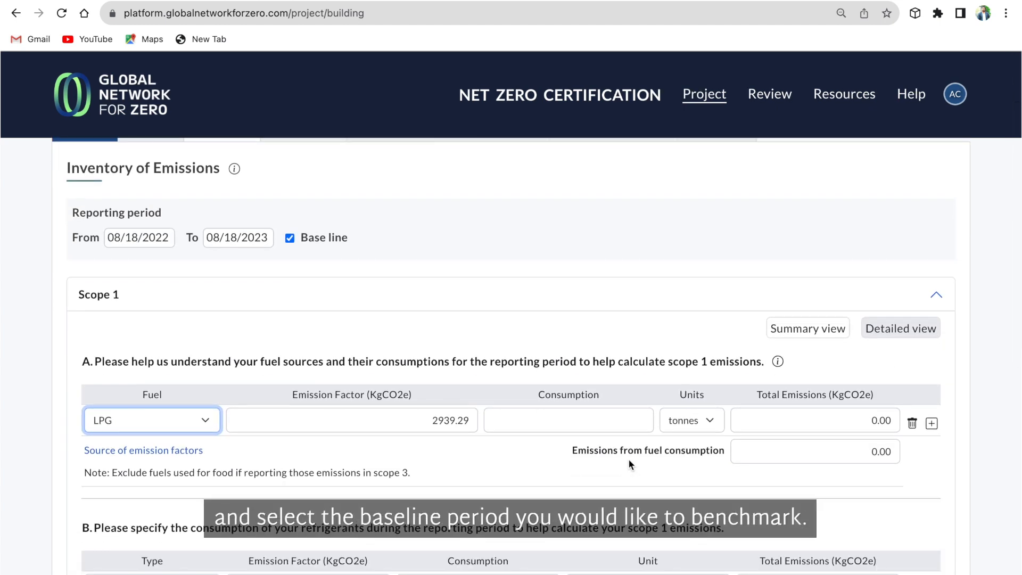
left_click(632, 423)
type("10")
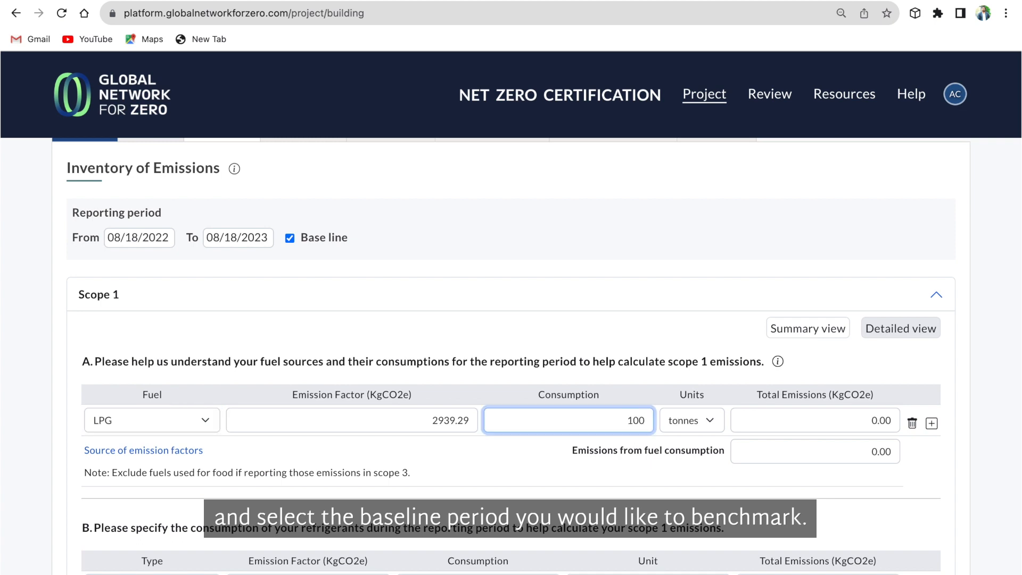
type("0")
left_click(636, 469)
Step: Add a Carbon dioxide refrigerant entry with 200 consumption
scroll(636, 469, "down", 2)
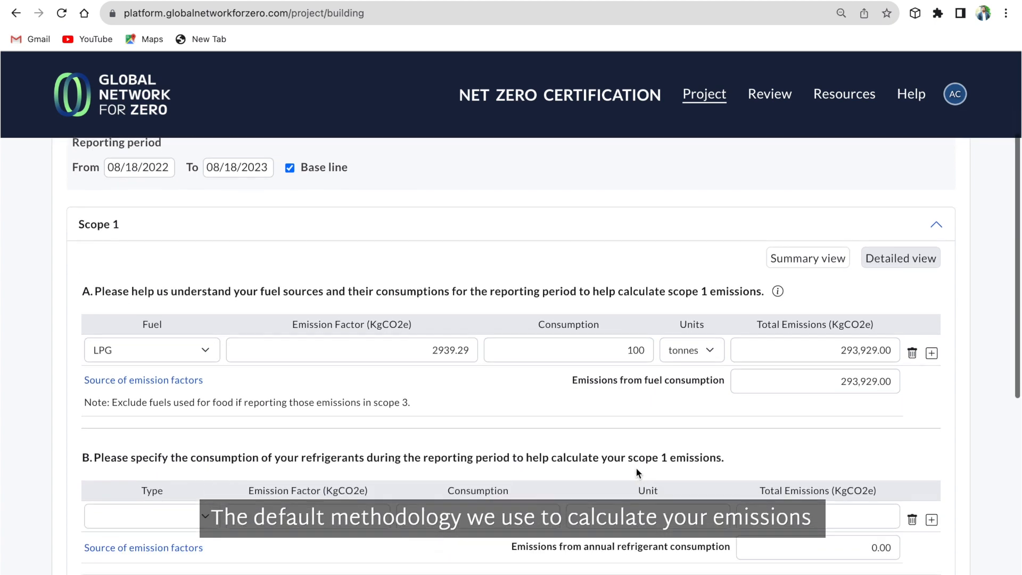
scroll(636, 468, "down", 1)
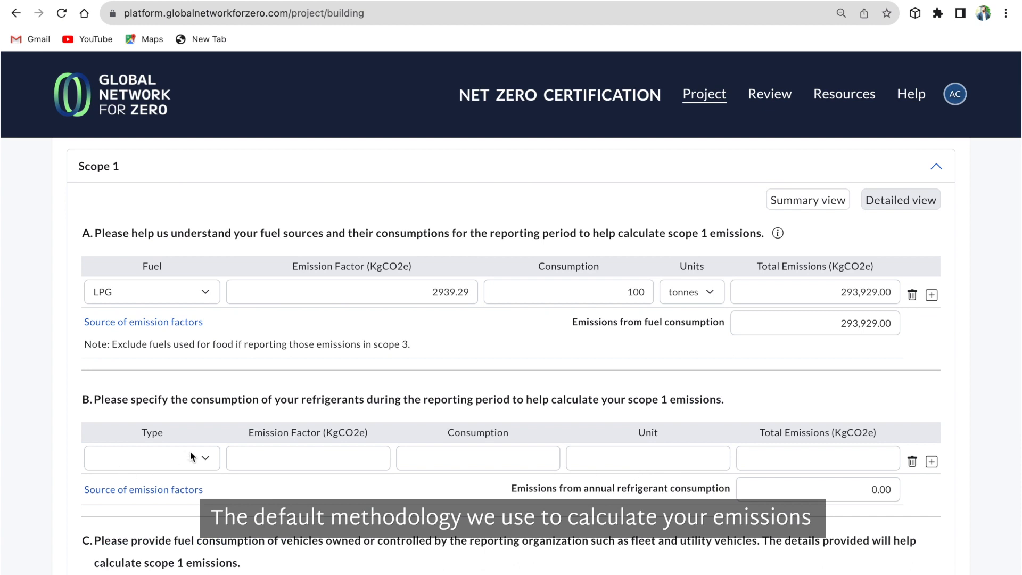
left_click(202, 454)
left_click(201, 476)
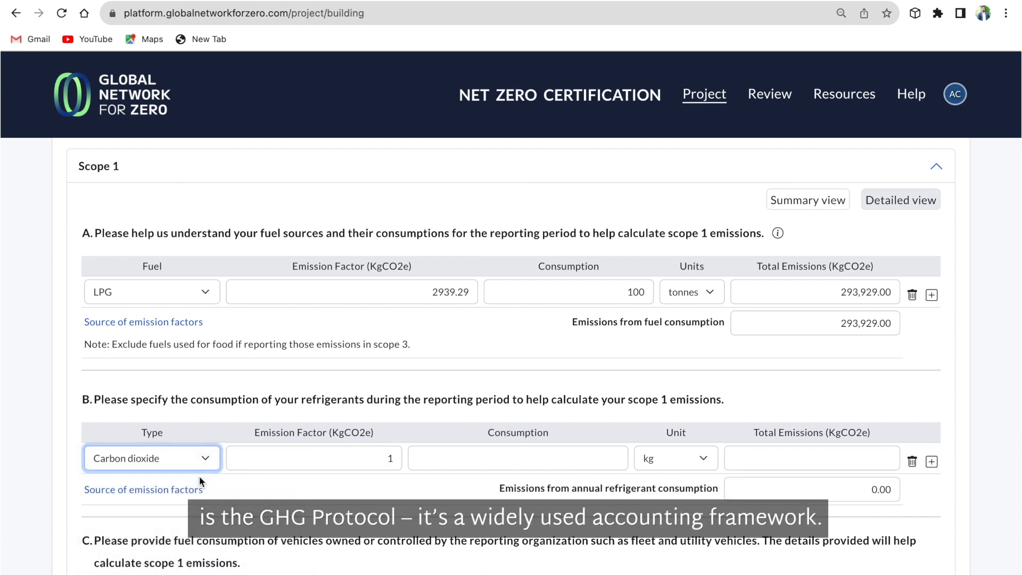
left_click(597, 462)
type("200")
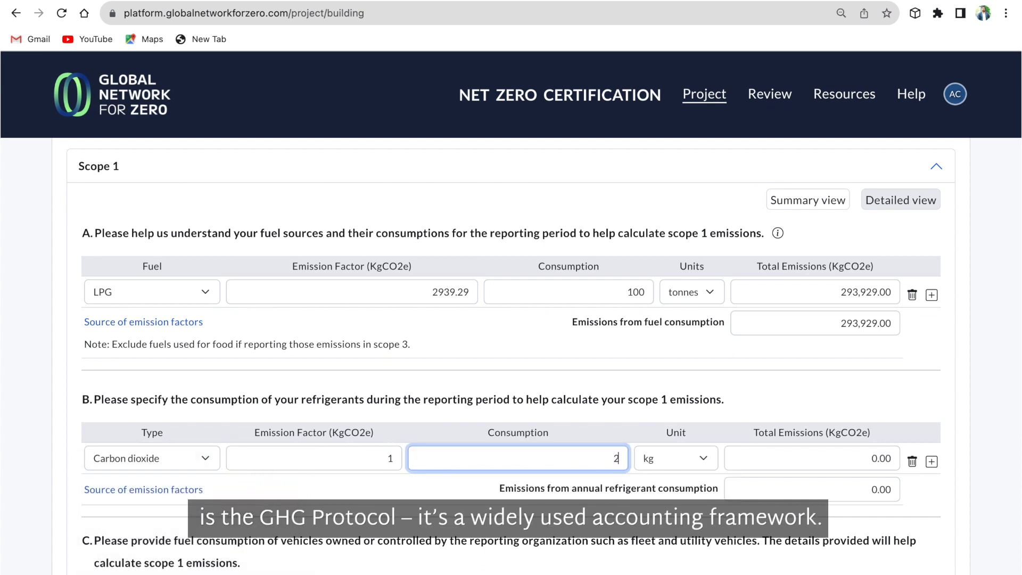
left_click(655, 510)
scroll(798, 479, "down", 6)
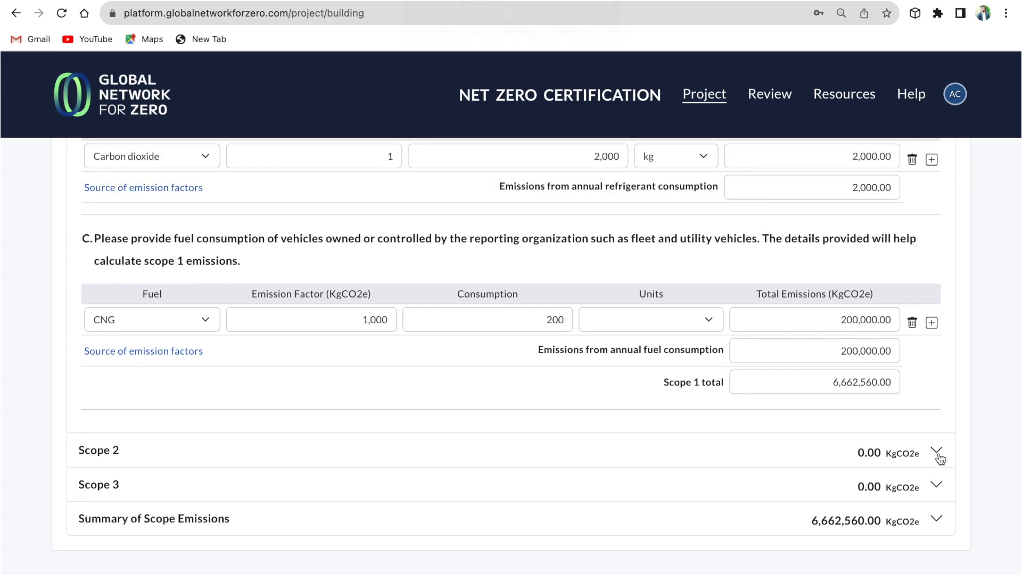
left_click(938, 452)
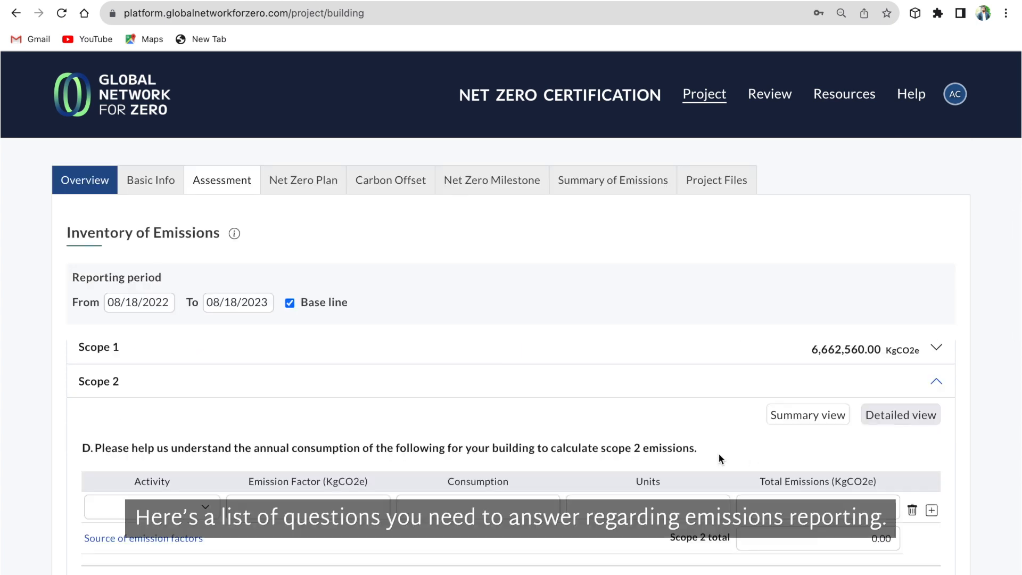
scroll(719, 458, "down", 4)
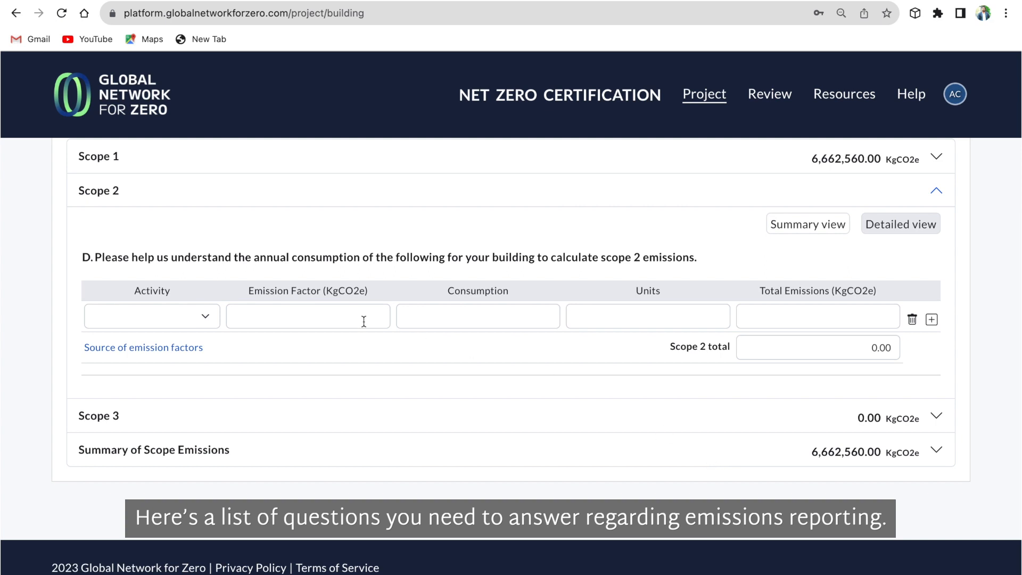
Step: Add a Scope 2 Non Renewable Electricity from Grid entry with factor 0.708 and 200 kWh consumption
left_click(207, 317)
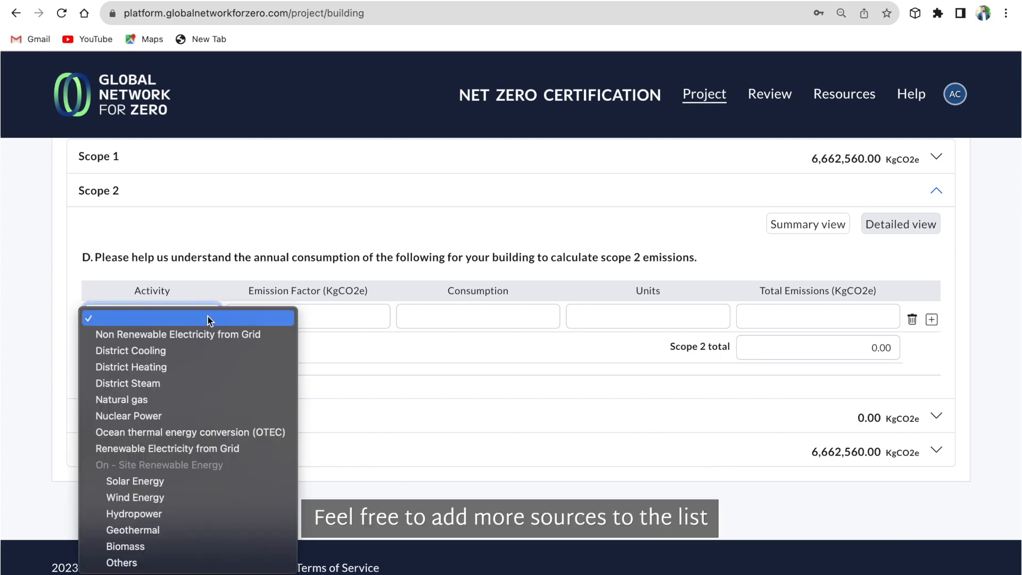
left_click(205, 335)
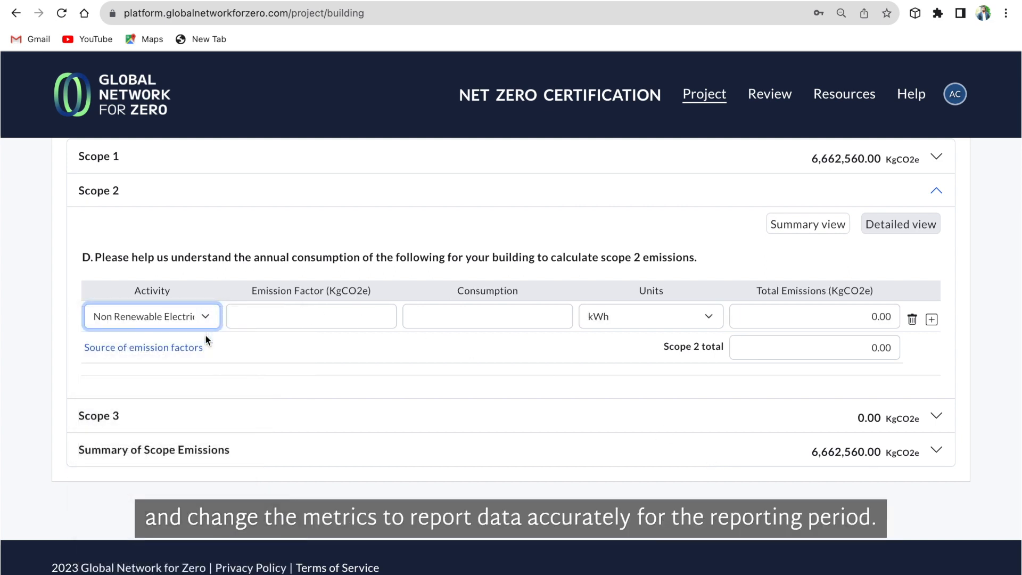
left_click(374, 320)
type("0.708")
left_click(530, 316)
type("2")
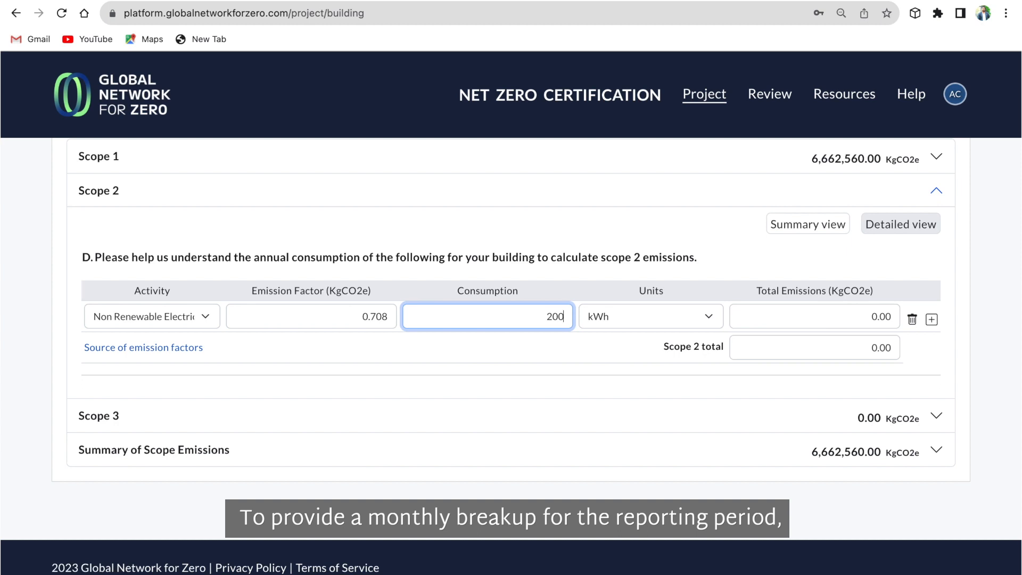
left_click(618, 376)
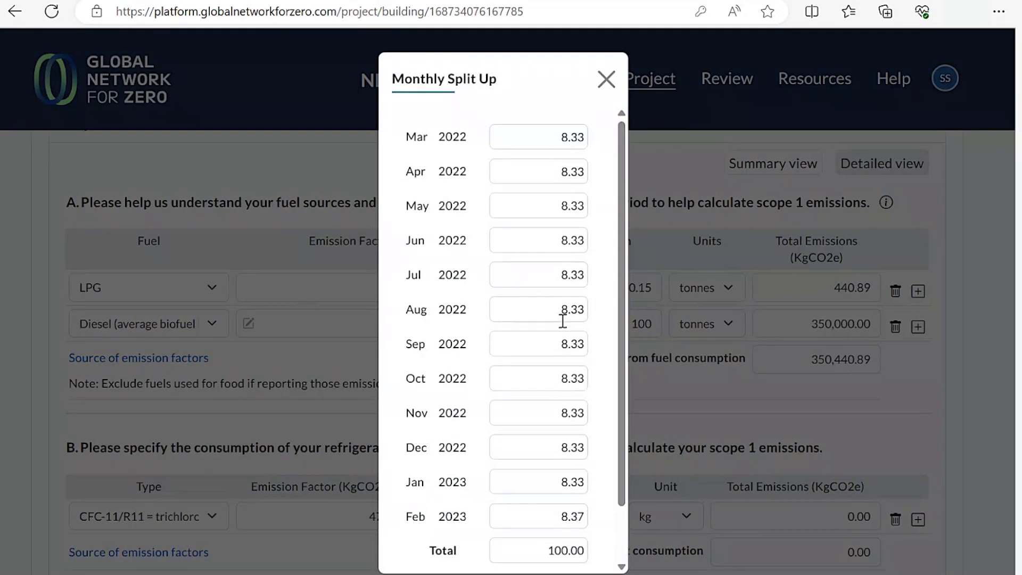
scroll(559, 322, "down", 2)
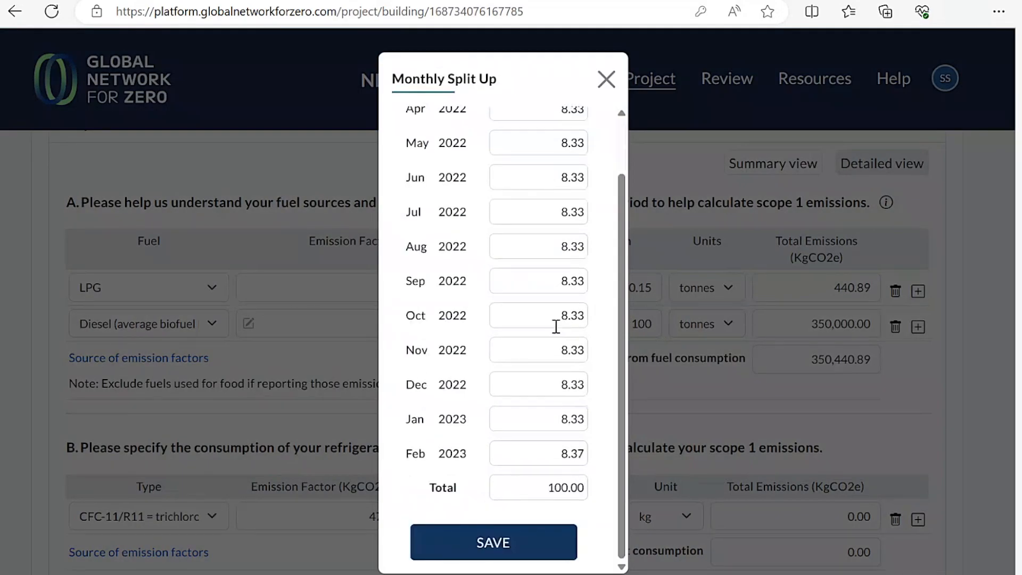
scroll(556, 326, "up", 1)
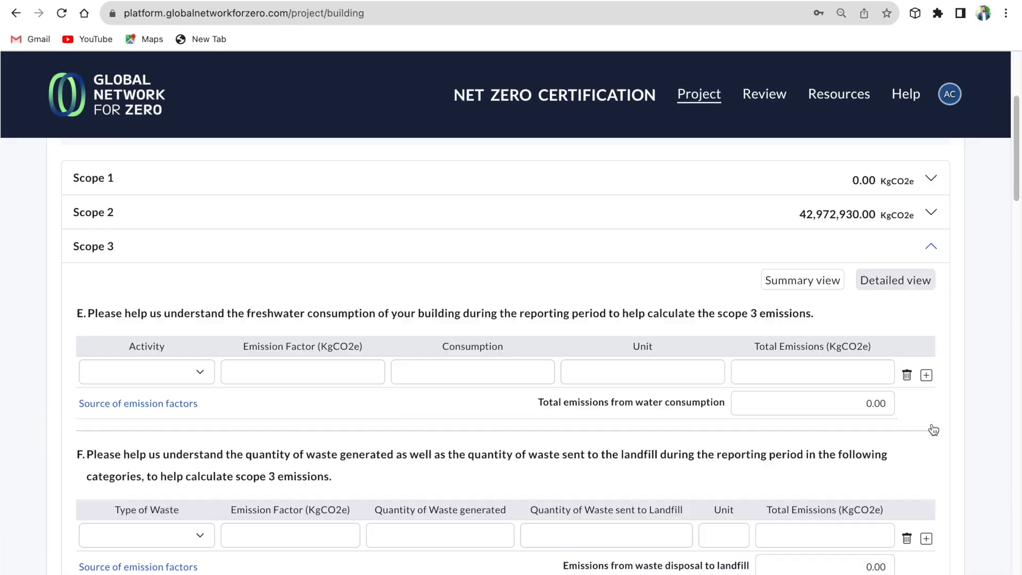
scroll(933, 429, "down", 1)
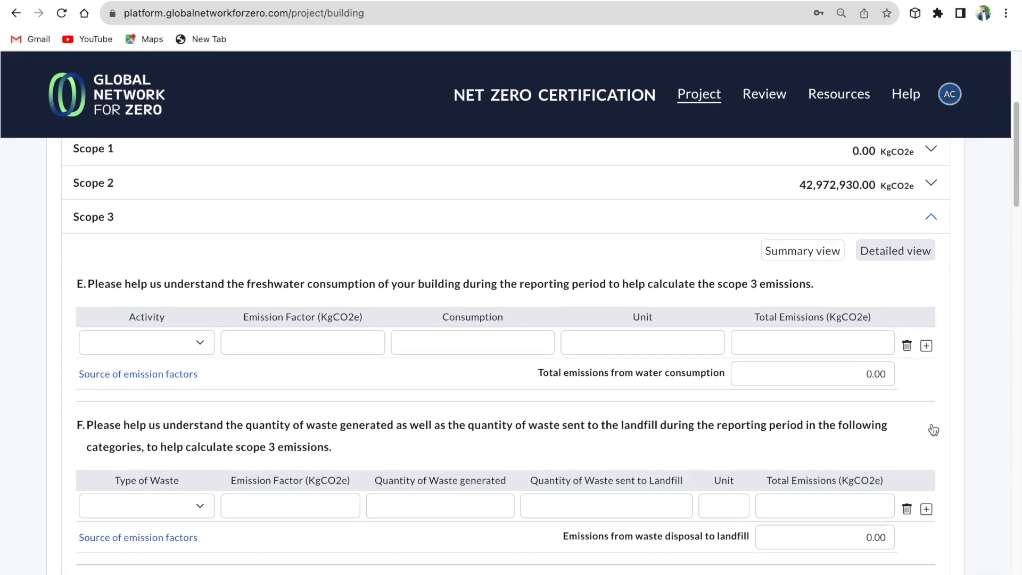
Step: Choose Cooling and Heating as the Scope 3 freshwater activity
left_click(180, 350)
left_click(175, 389)
left_click(345, 343)
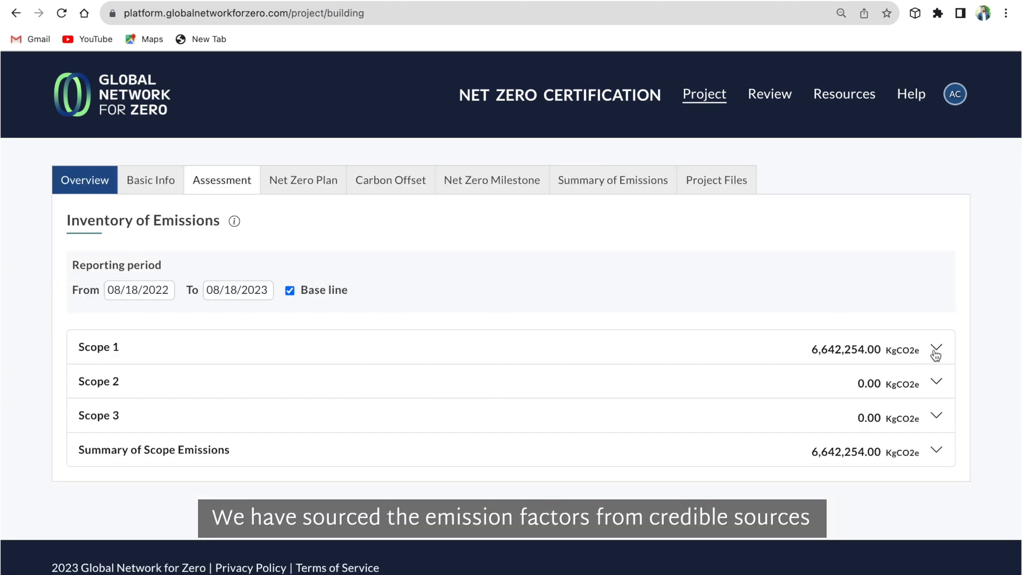
Step: Expand Scope 1 and scroll through its fuel entry tables
left_click(936, 353)
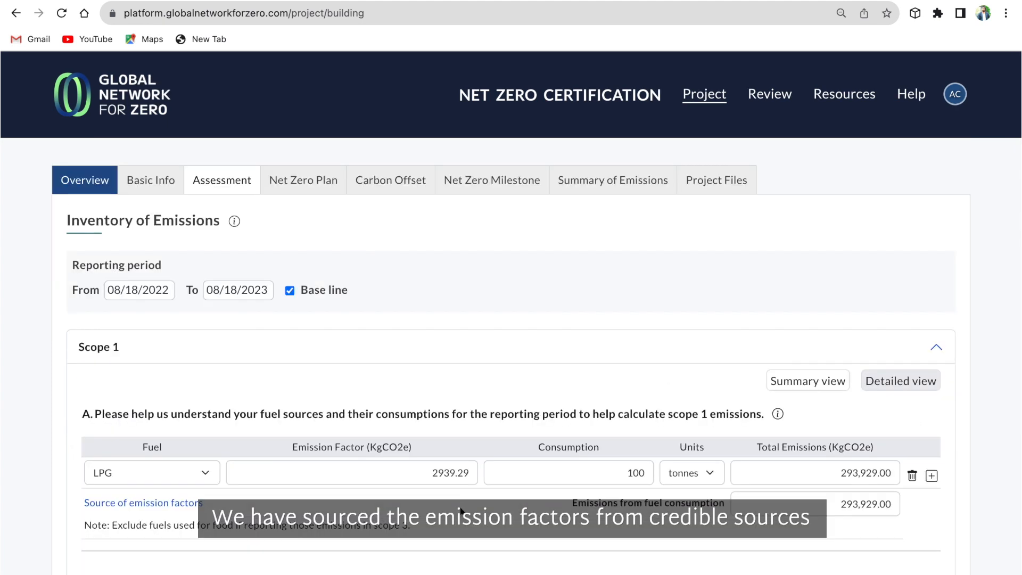
scroll(424, 468, "down", 1)
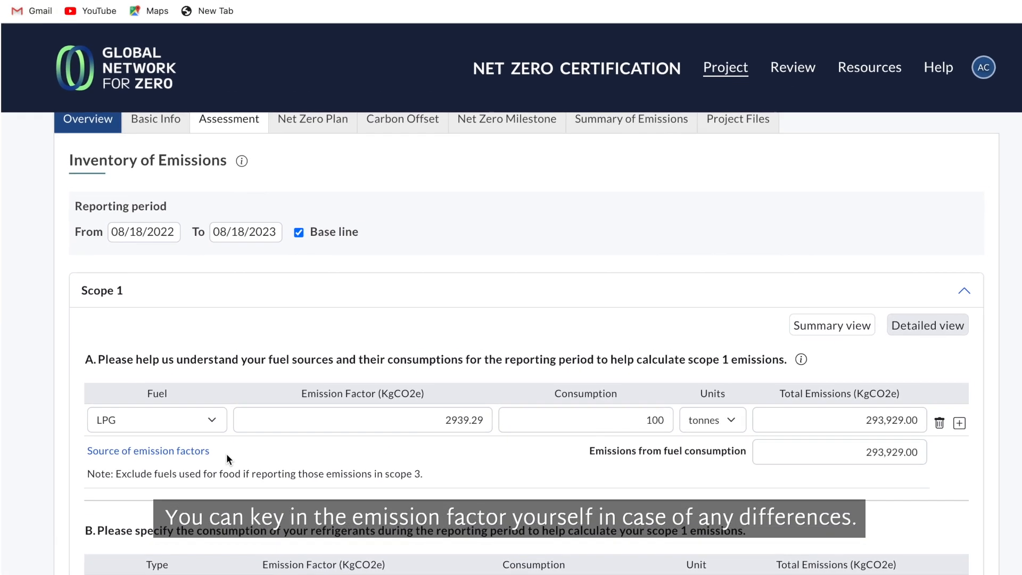
scroll(224, 462, "down", 10)
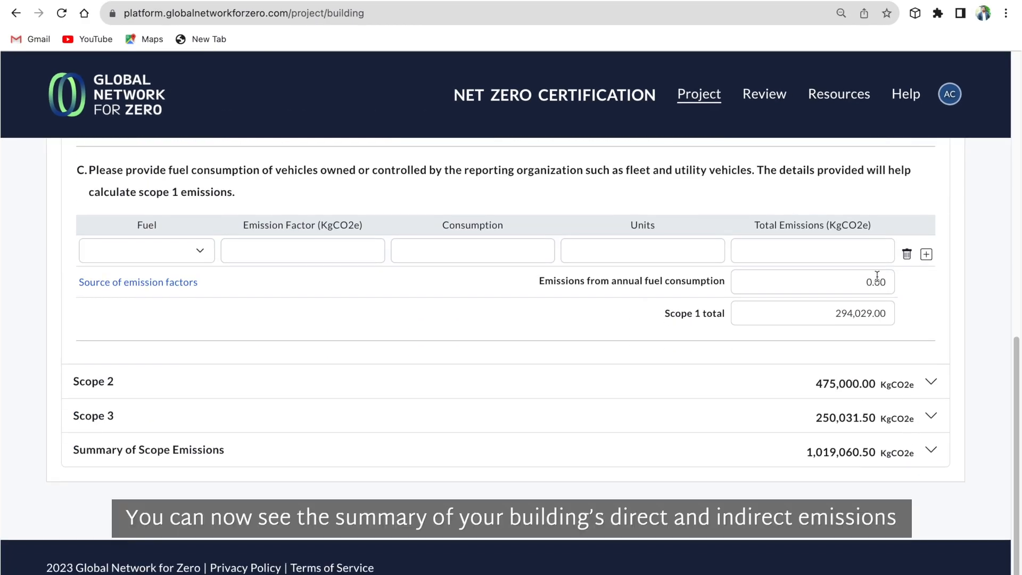
Step: Review the Summary of Scope Emissions totals of 1,019,060.50 KgCO2e, then open Net Zero Plan's Carbon Offset section
left_click(253, 461)
scroll(256, 461, "down", 5)
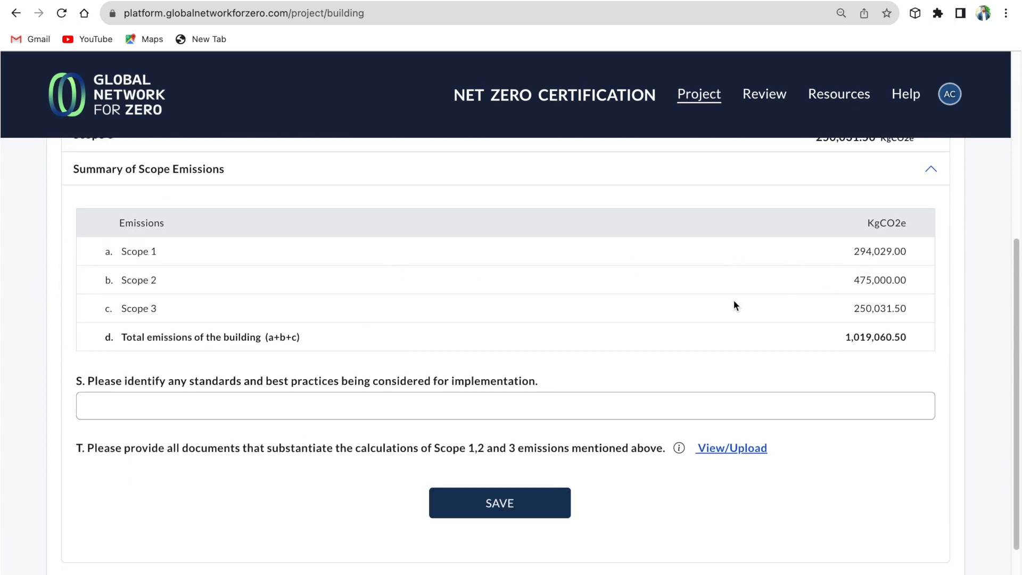
scroll(619, 433, "up", 6)
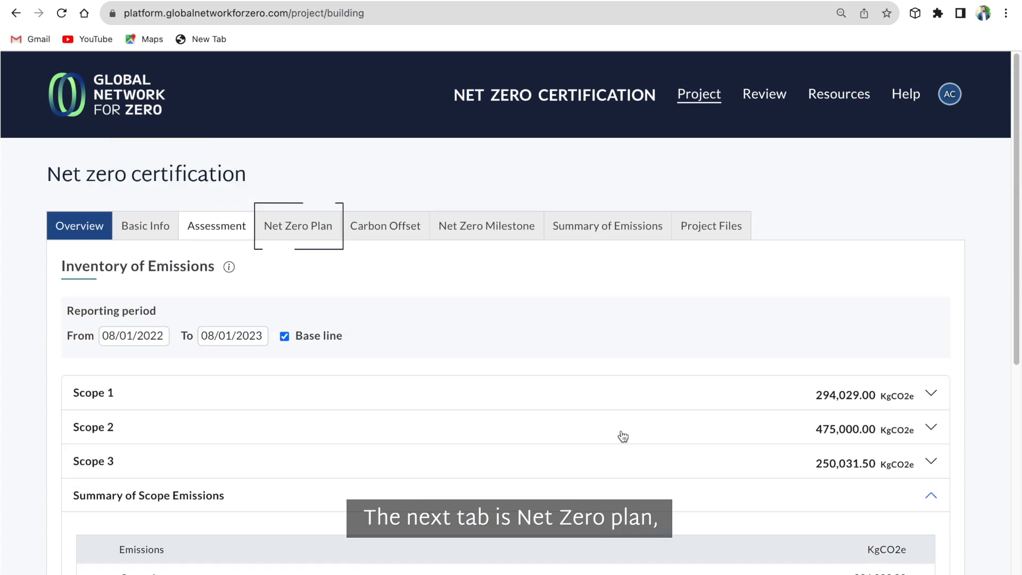
left_click(274, 232)
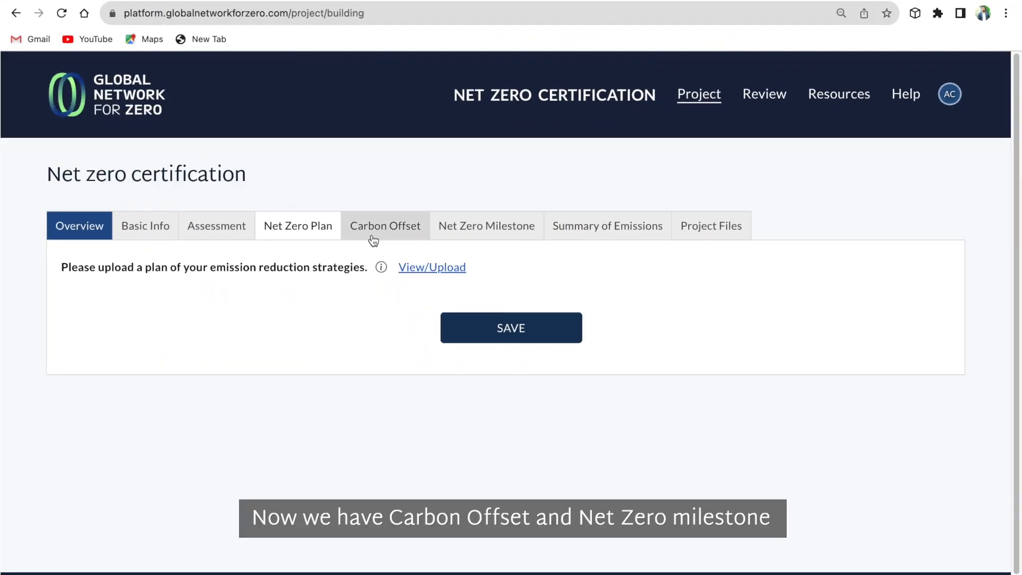
left_click(379, 235)
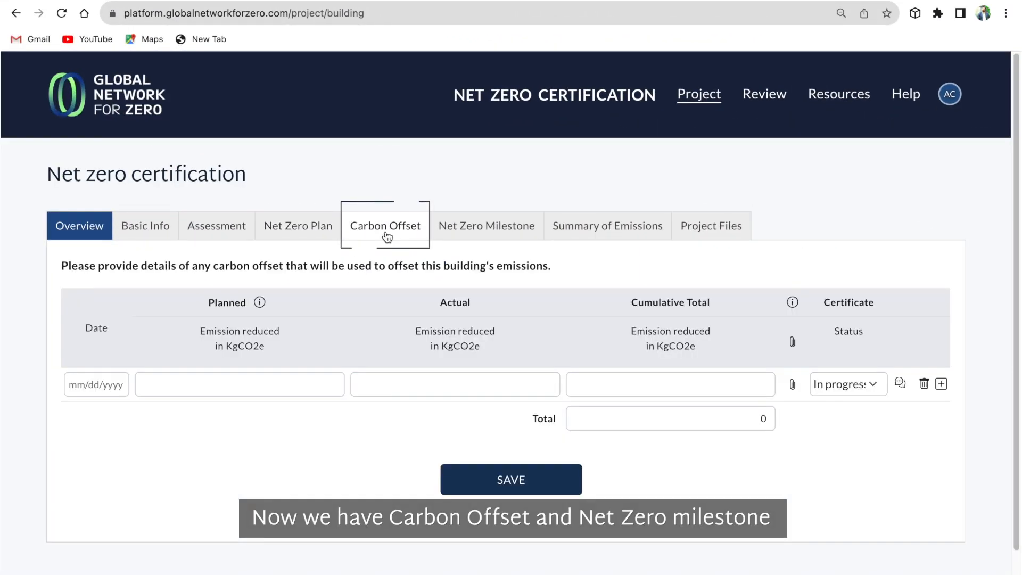
Step: Compare the Carbon Offset table with the Net Zero Milestone timeline and its info-icon help texts
left_click(454, 230)
left_click(419, 232)
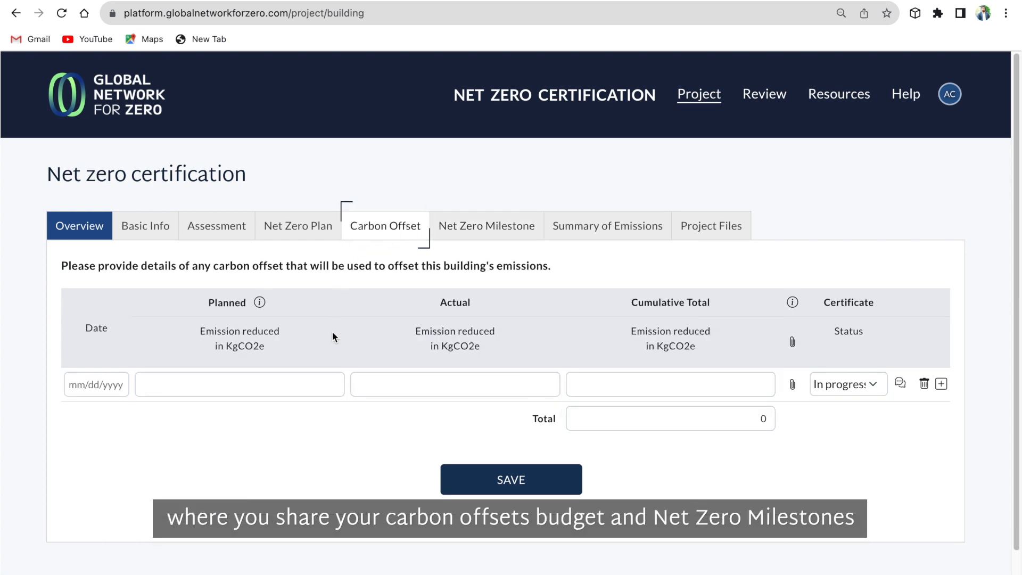
left_click(479, 230)
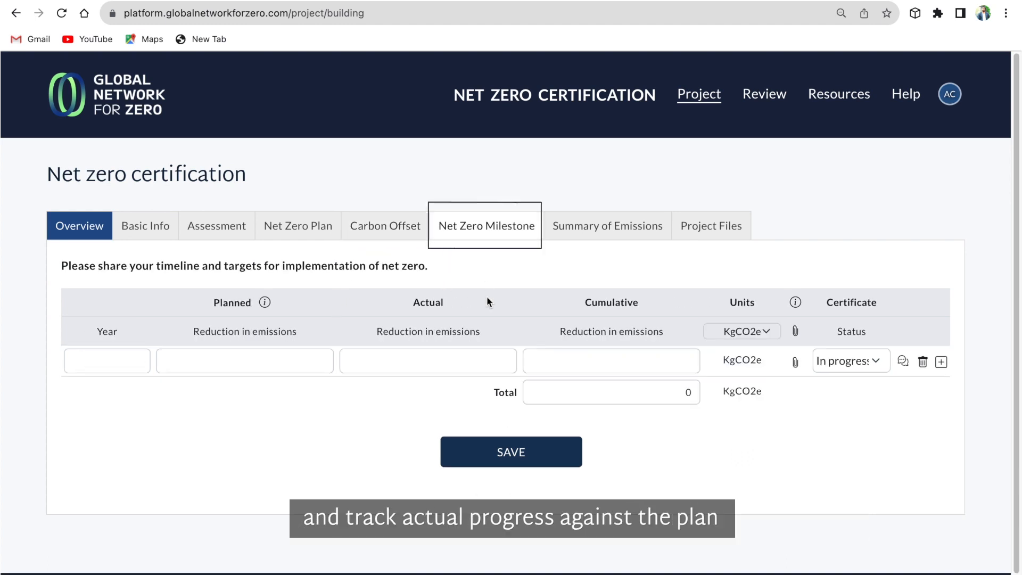
mouse_move(266, 304)
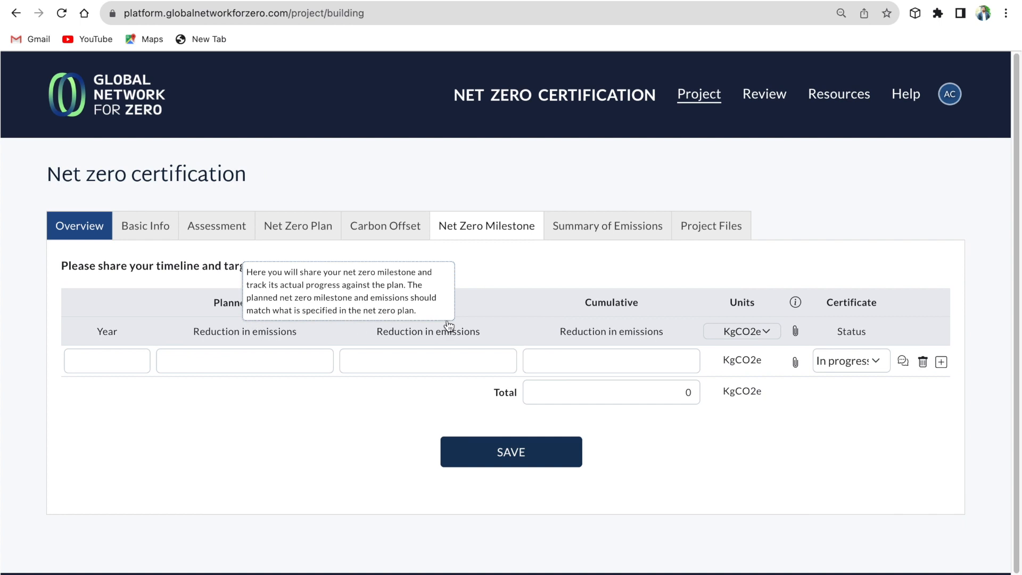
mouse_move(796, 304)
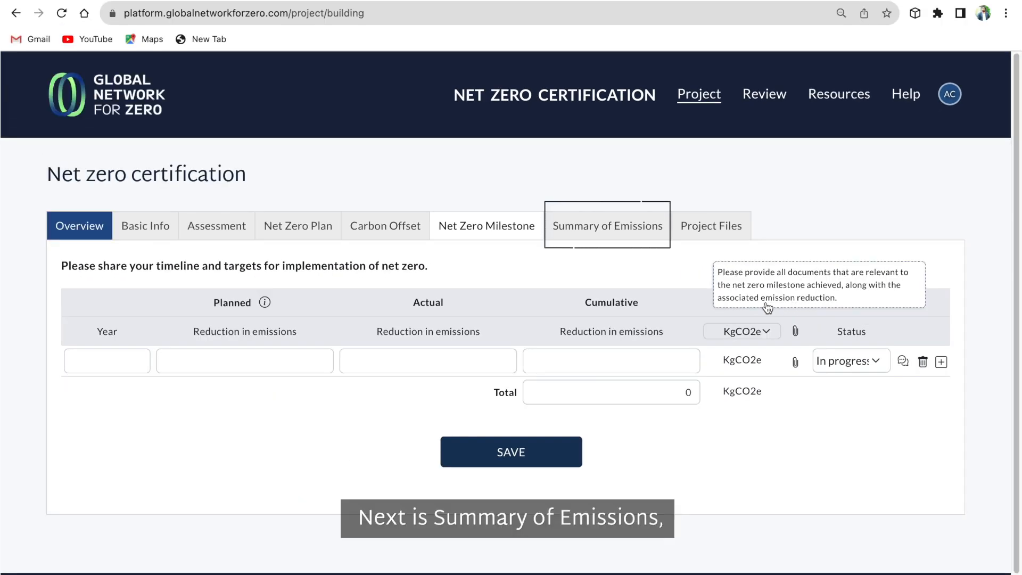
left_click(597, 236)
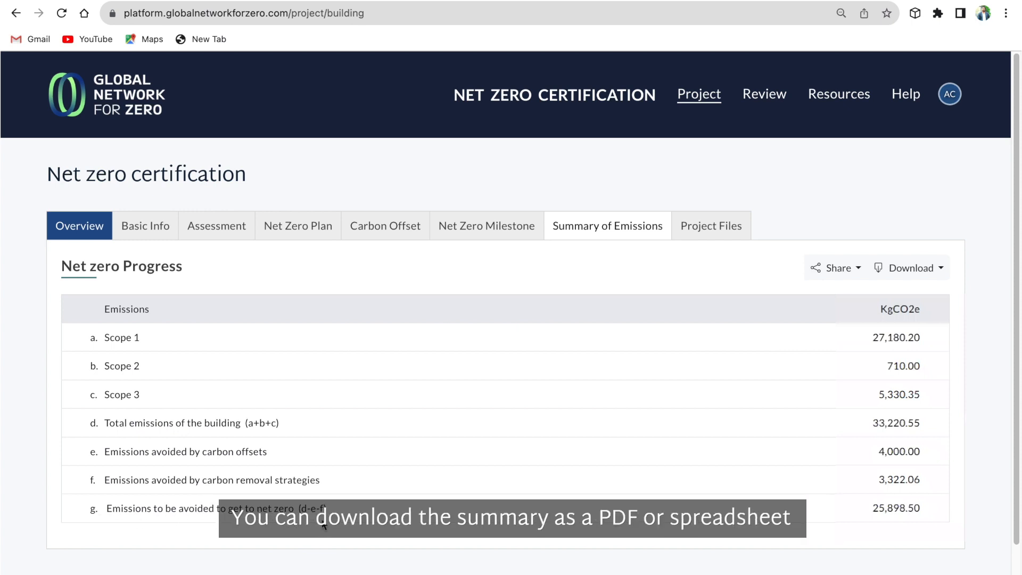
Step: Check the summary's Download (Excel/Pdf) and Share (Email/Copy link) options, then go to Project Files
left_click(908, 268)
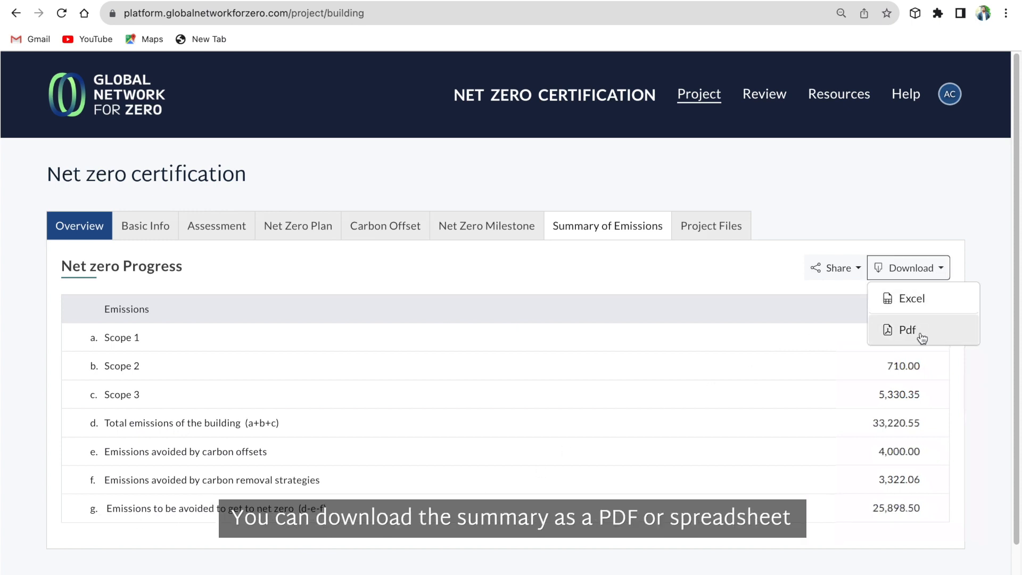
left_click(852, 269)
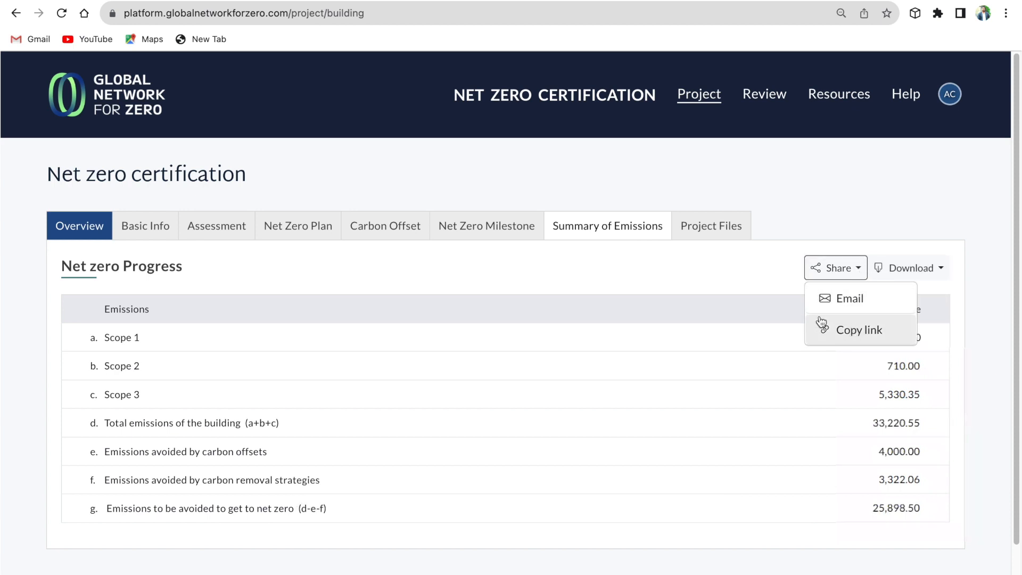
left_click(822, 323)
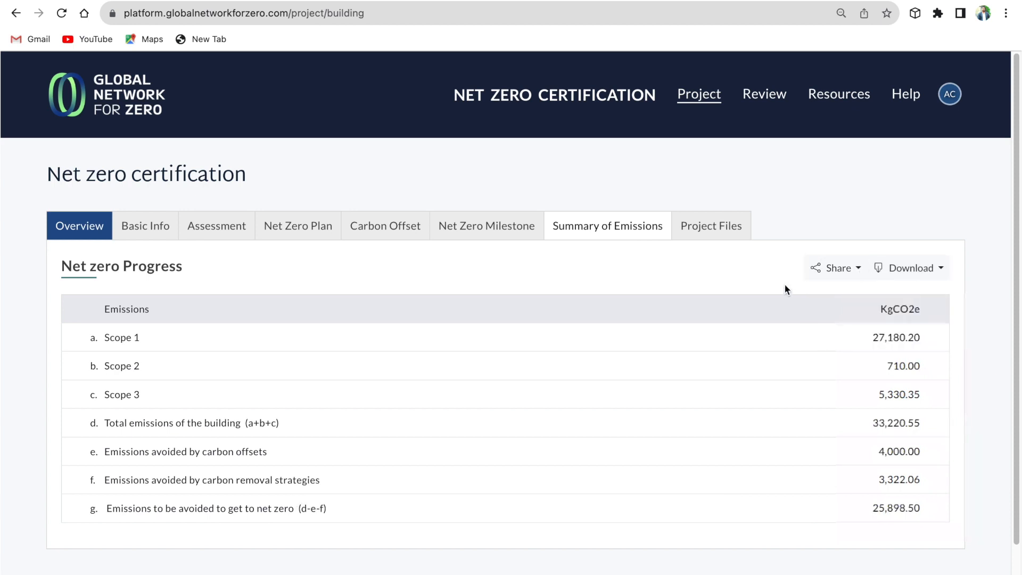
left_click(702, 233)
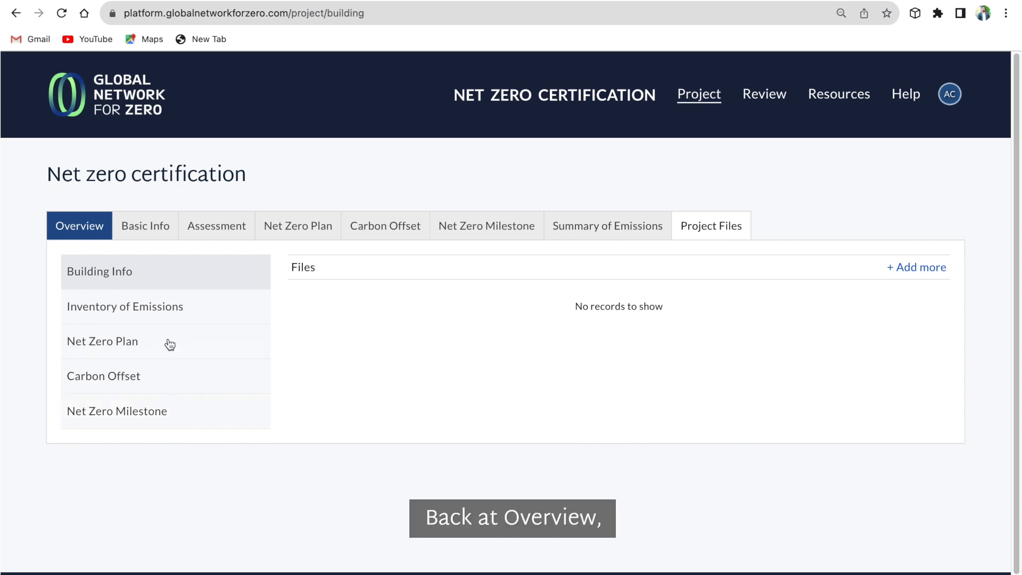
Step: Return to the project overview, which shows the assessment as Certified with a downloadable certificate
left_click(86, 233)
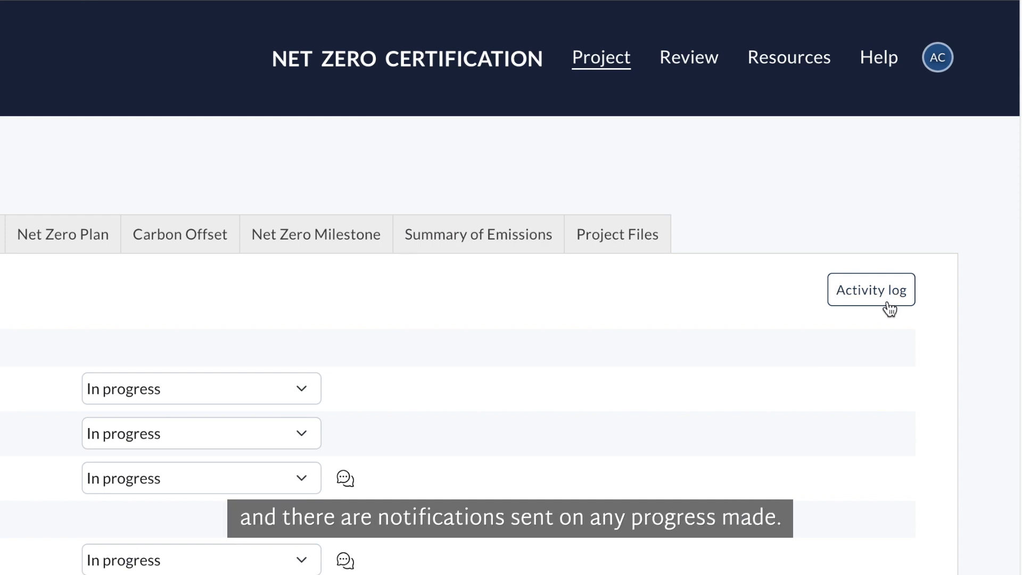
Step: Check notifications in the AC account menu, then go to the Resources guidance page
left_click(932, 75)
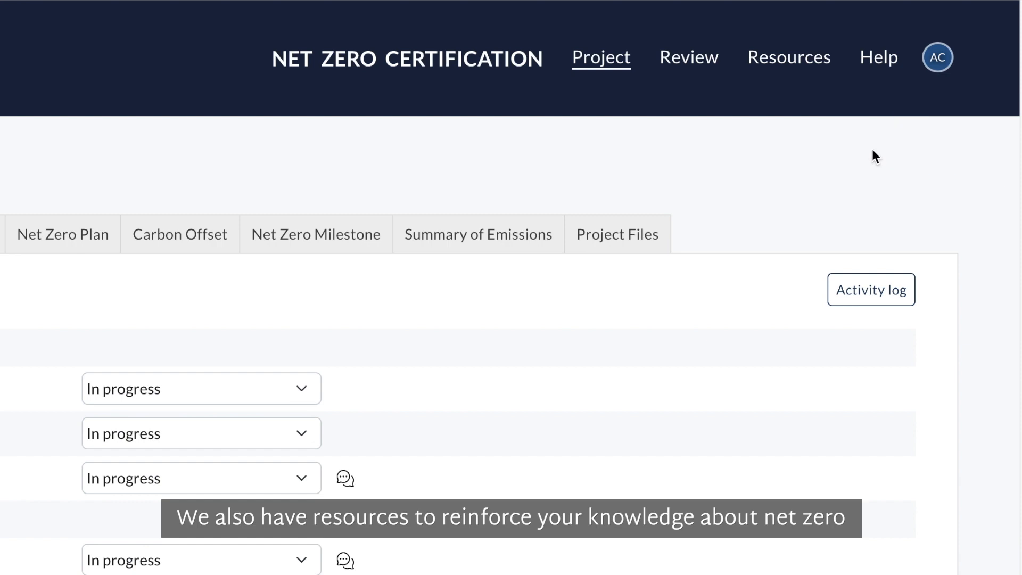
left_click(781, 64)
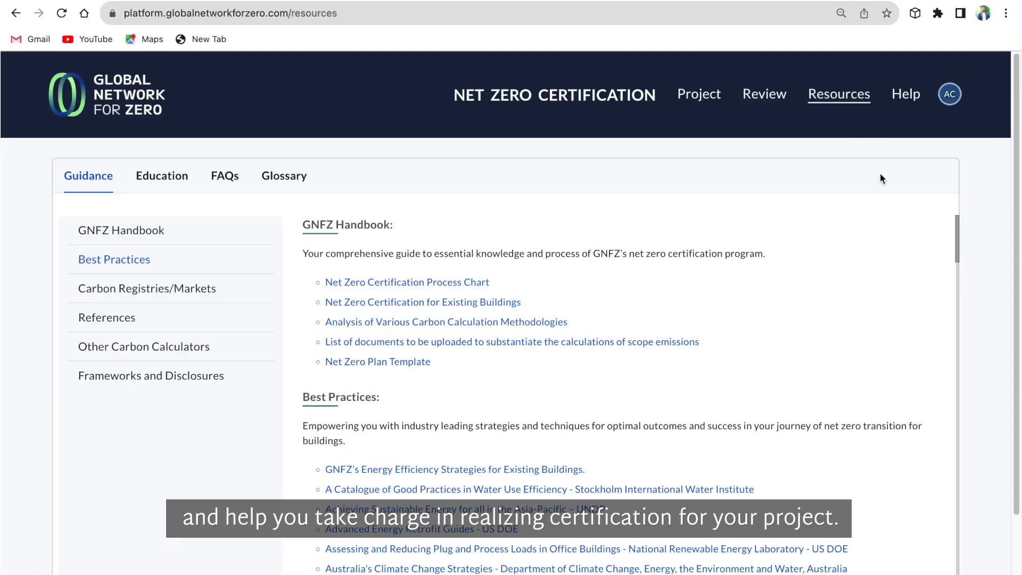
Step: Step through the Best Practices, Carbon Registries/Markets, References, Other Carbon Calculators and Frameworks and Disclosures guidance sections
left_click(160, 268)
left_click(163, 288)
left_click(162, 318)
left_click(174, 345)
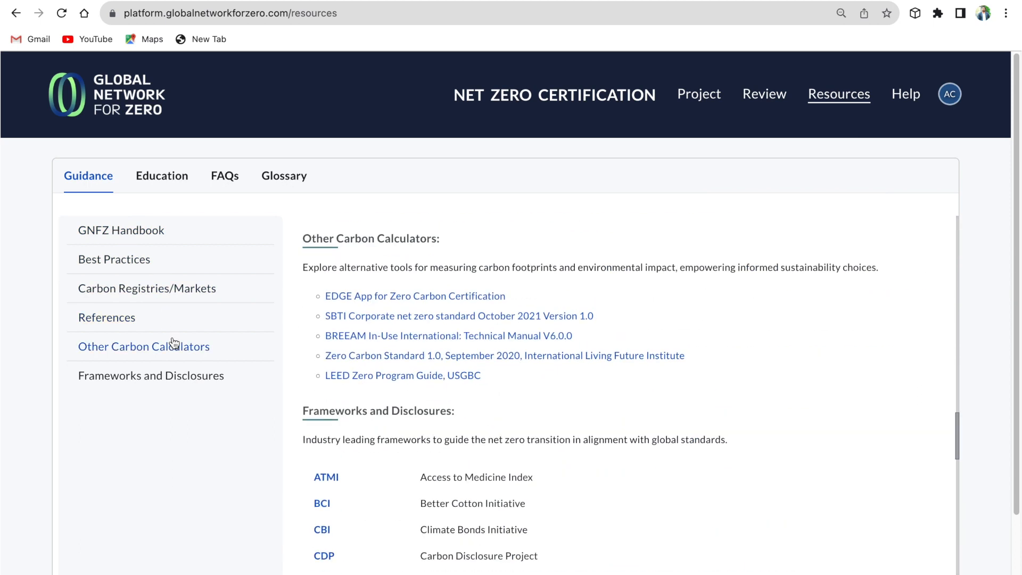
left_click(199, 376)
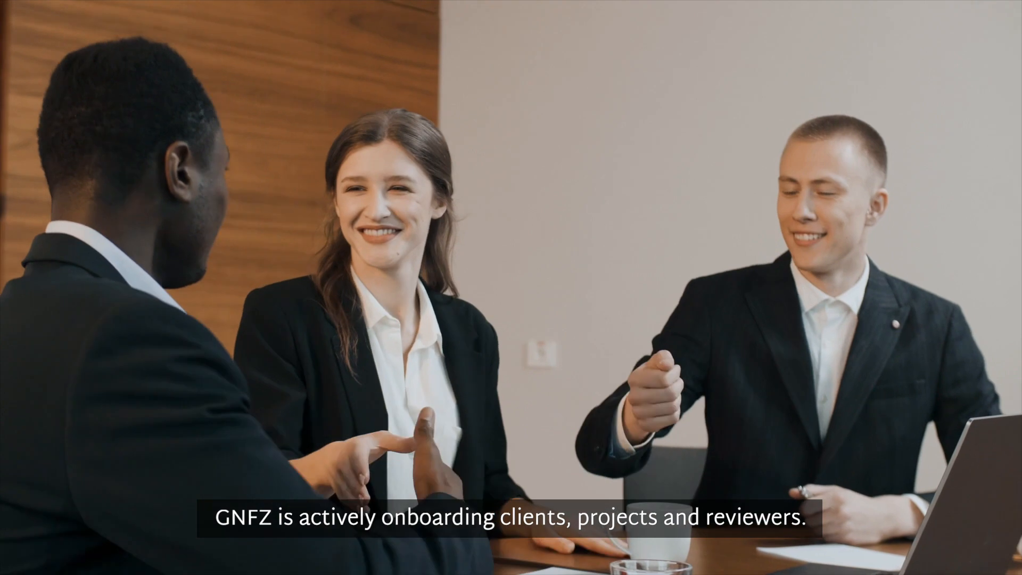